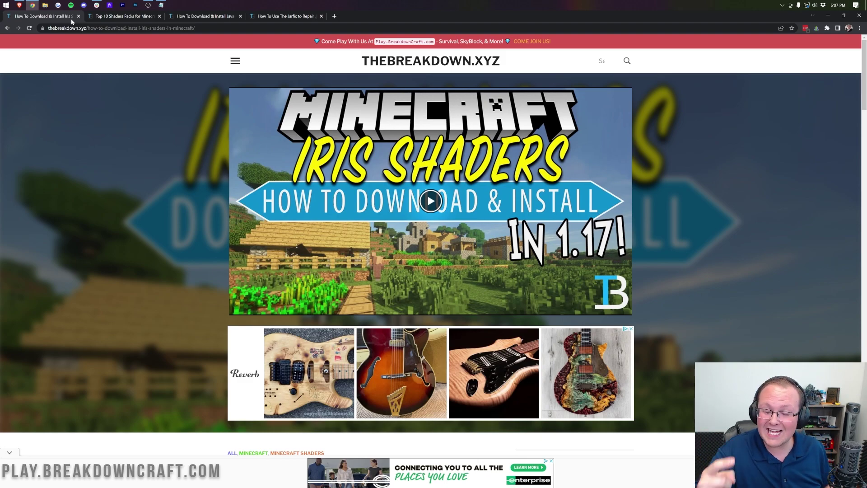
# Step: Look through the shader packs listed in the Top 10 Shaders Packs for Minecraft article
pyautogui.click(126, 18)
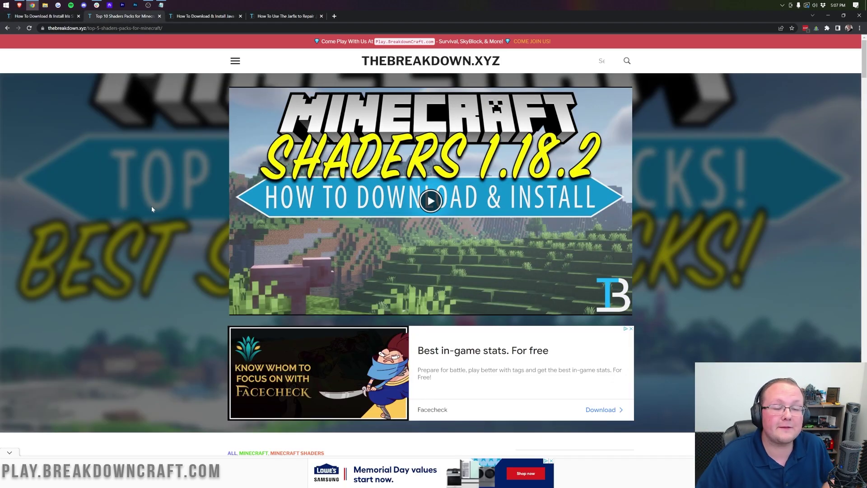
pyautogui.scroll(-15, 156, 216)
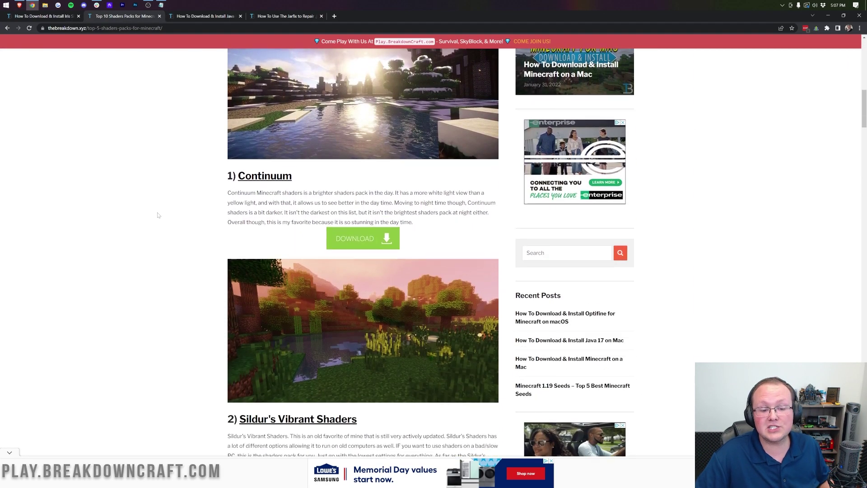
pyautogui.scroll(-10, 158, 216)
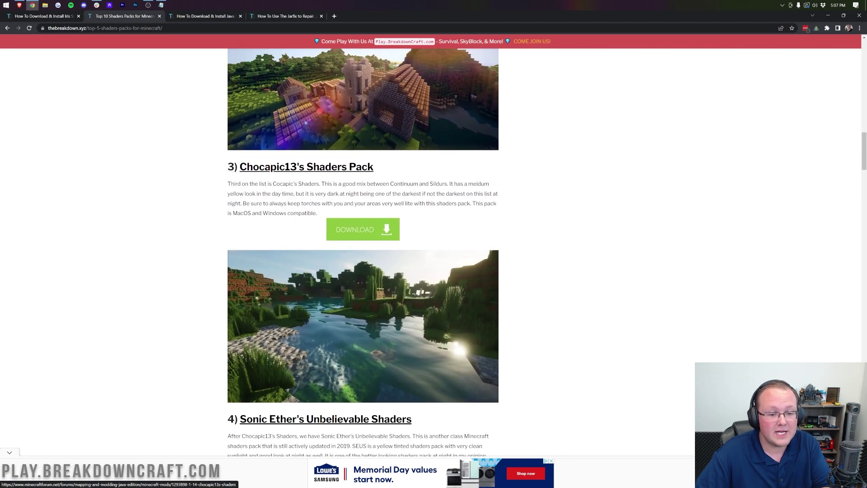
pyautogui.scroll(-10, 270, 226)
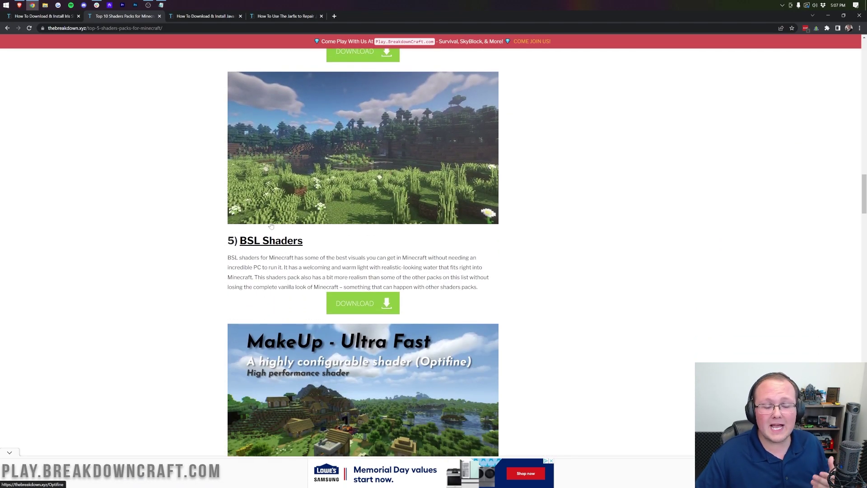
pyautogui.scroll(20, 271, 225)
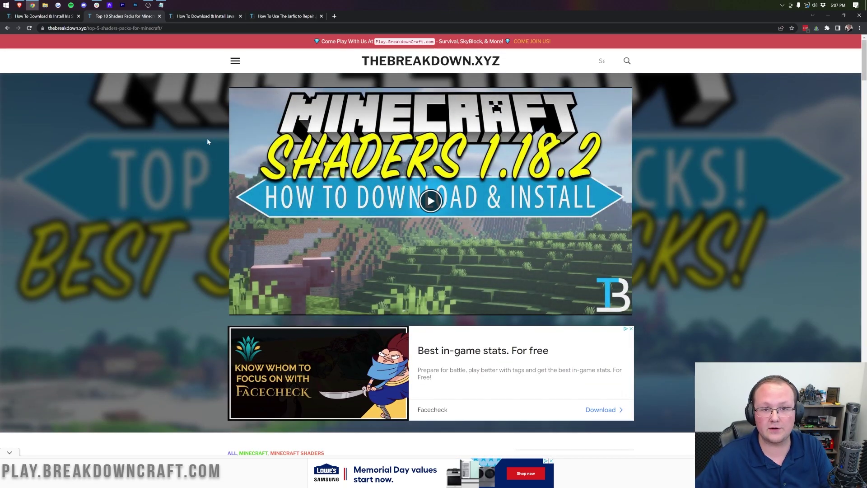
# Step: Look over the article on downloading and installing Iris Shaders, including its download link and first installation step
pyautogui.click(48, 16)
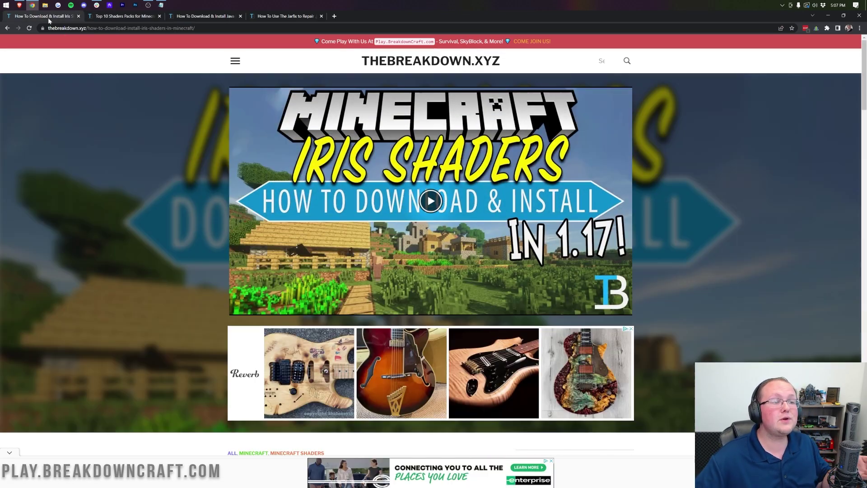
pyautogui.scroll(-2, 103, 193)
pyautogui.scroll(-5, 103, 193)
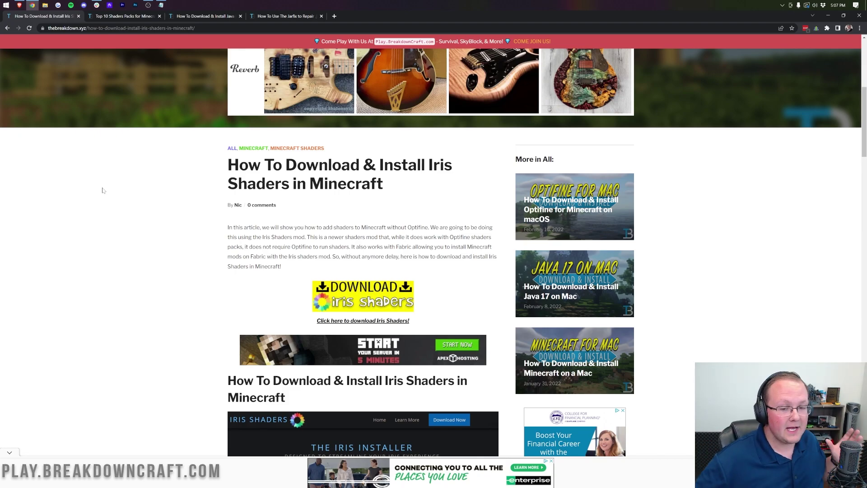
pyautogui.scroll(7, 103, 191)
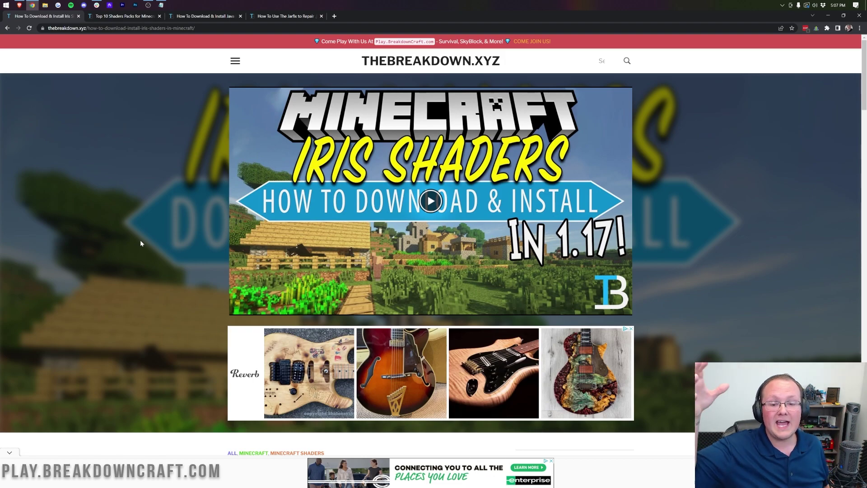
pyautogui.scroll(-10, 140, 243)
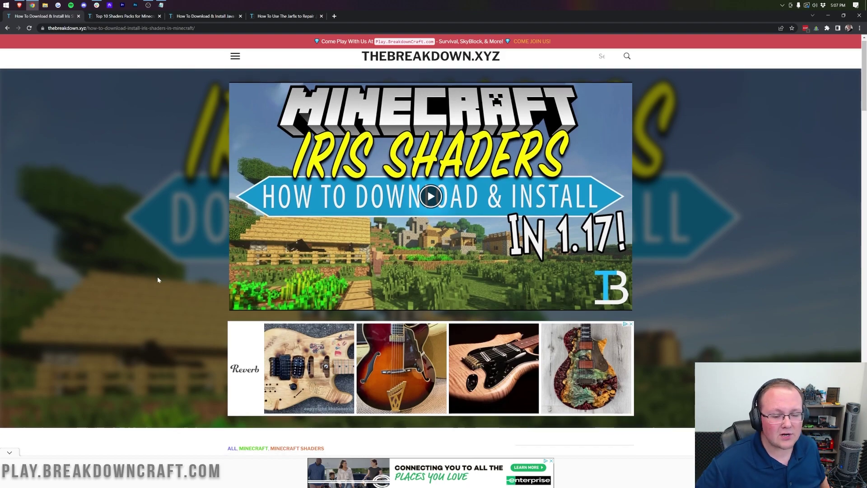
pyautogui.scroll(-5, 168, 214)
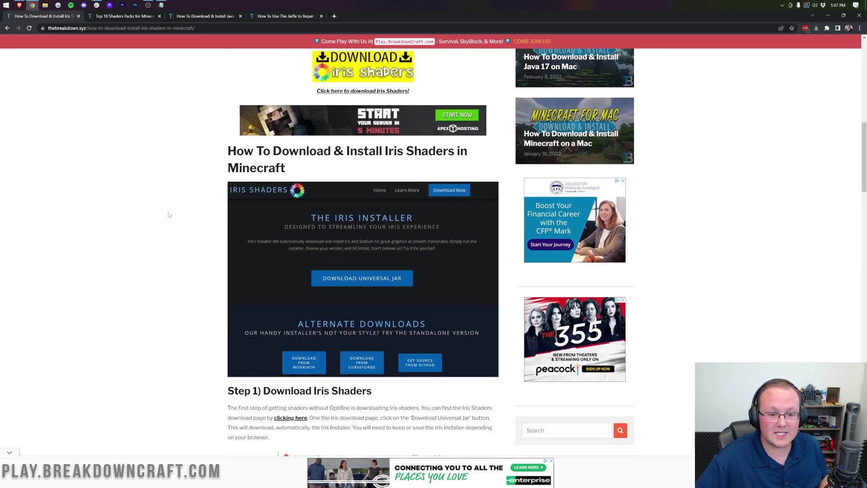
pyautogui.scroll(6, 169, 211)
pyautogui.scroll(1, 168, 211)
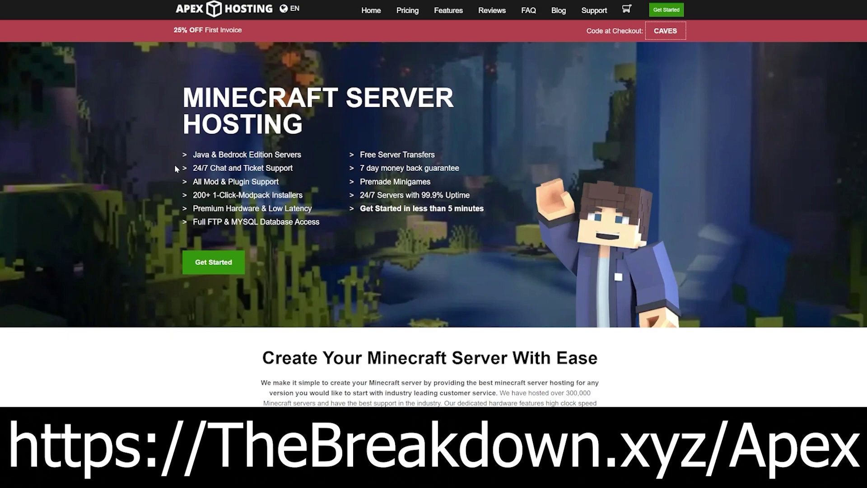
# Step: Highlight the "Premium Hardware & Low Latency" and "Get Started in less than 5 minutes" features on the Apex Hosting page
pyautogui.moveTo(192, 173); pyautogui.dragTo(311, 208)
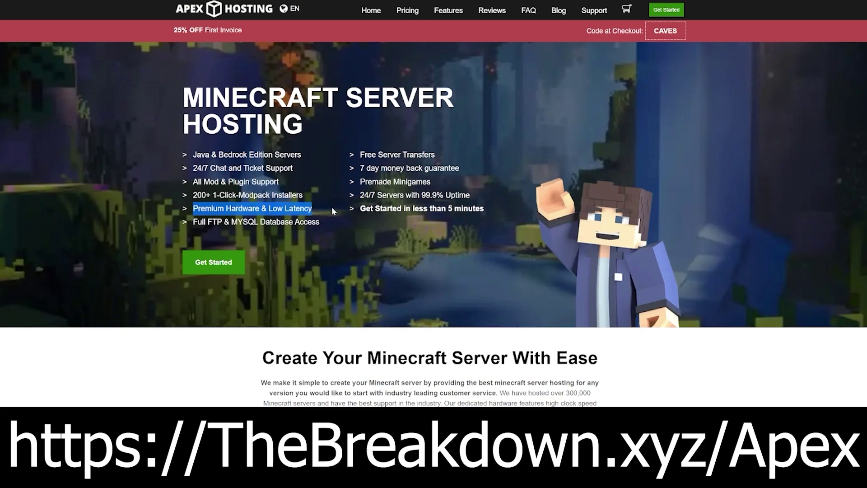
pyautogui.moveTo(360, 208); pyautogui.dragTo(476, 209)
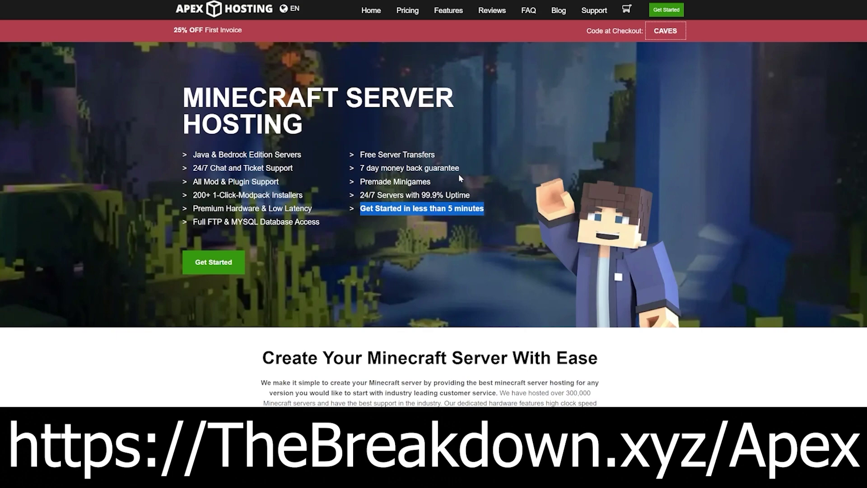
# Step: Open the Iris Shaders download page from the installation article and download the universal JAR installer
pyautogui.scroll(-6, 428, 257)
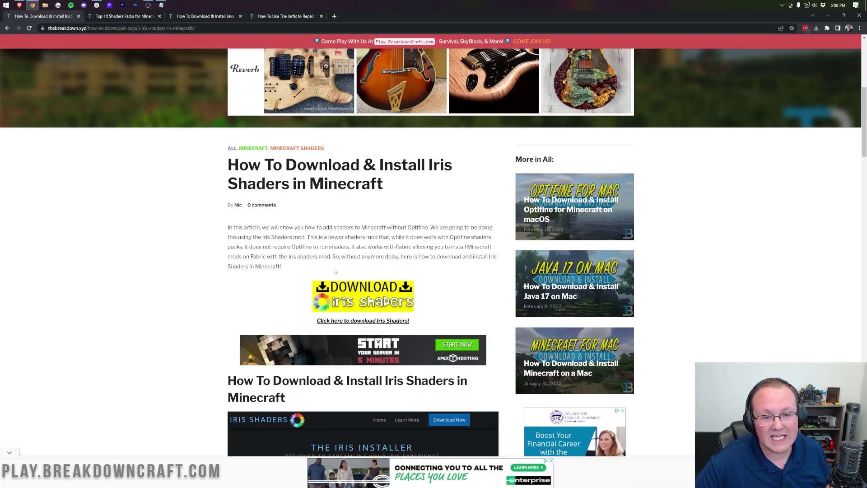
pyautogui.scroll(-2, 335, 270)
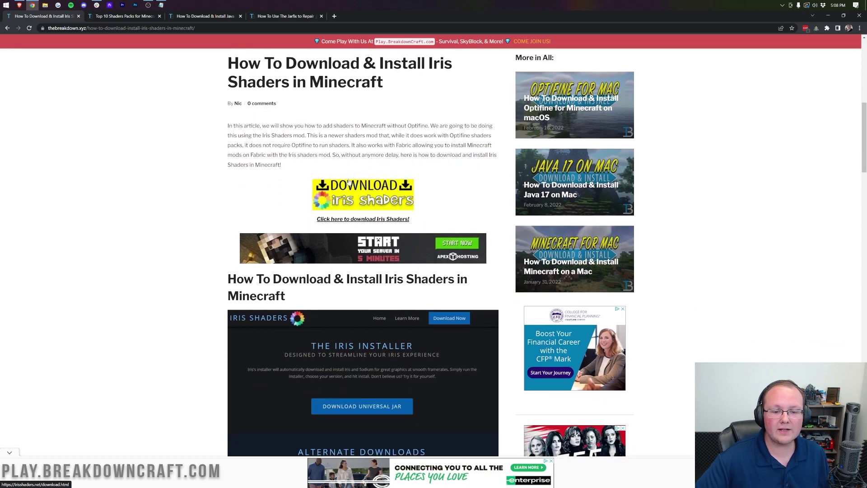
pyautogui.click(334, 191)
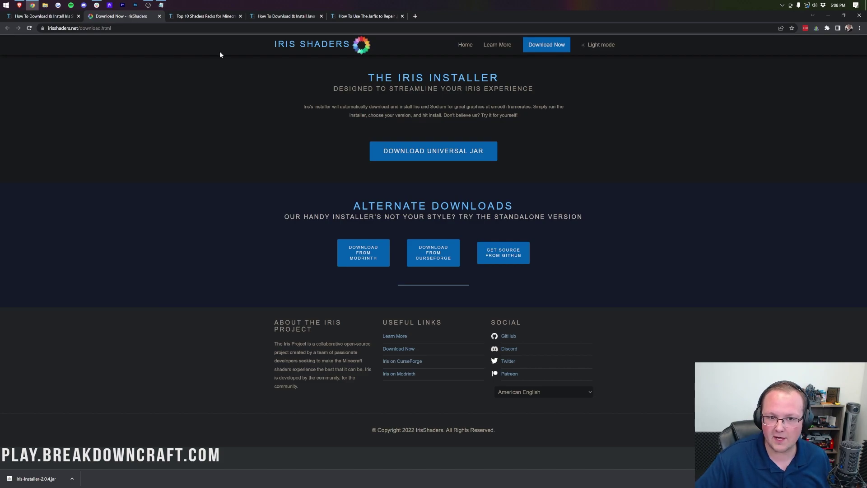
# Step: Open the download link for Sildur's Vibrant Shaders from the Top 10 Shaders Packs list in a new background tab
pyautogui.click(210, 18)
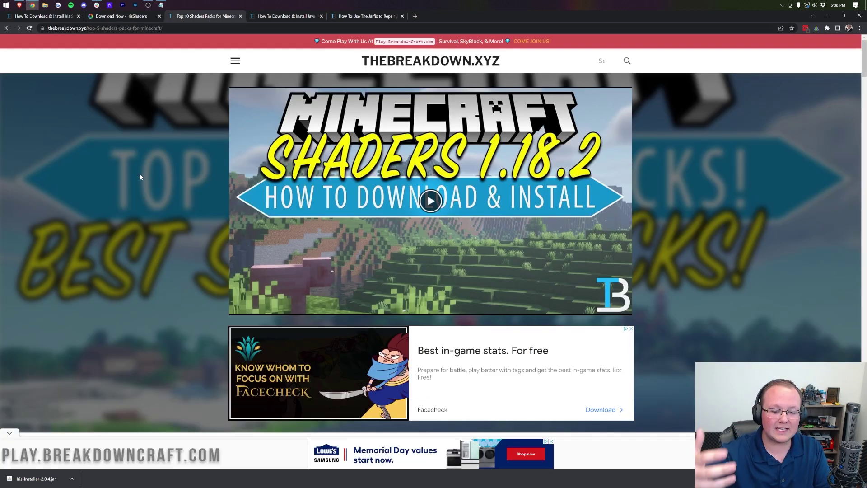
pyautogui.scroll(-6, 139, 177)
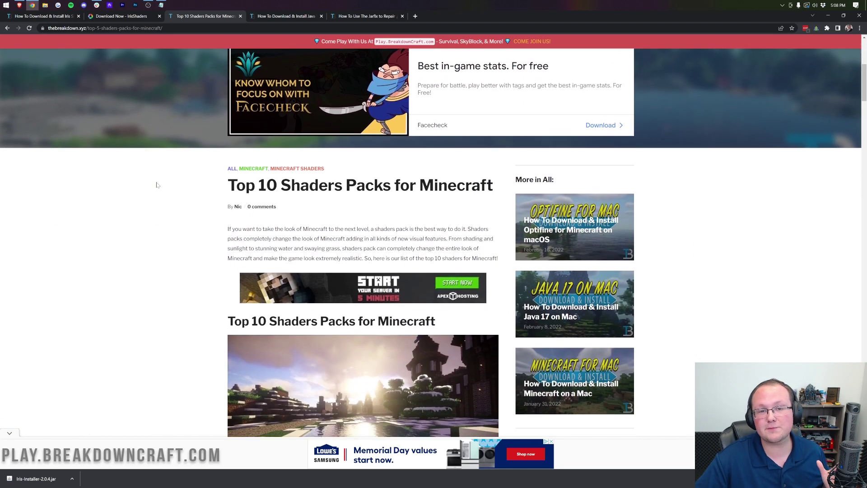
pyautogui.scroll(-6, 157, 184)
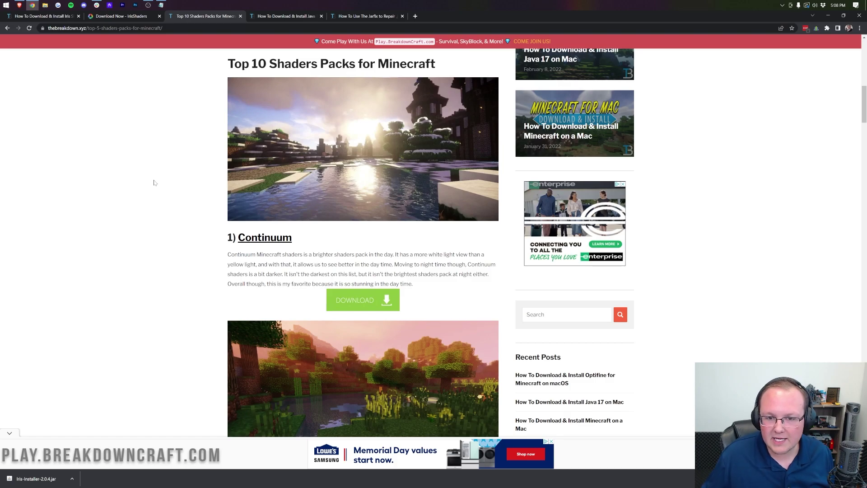
pyautogui.scroll(-9, 154, 182)
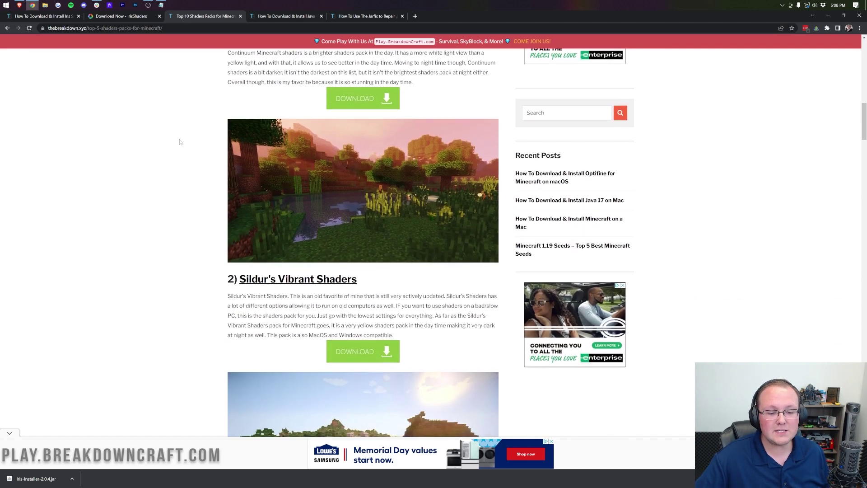
pyautogui.scroll(2, 180, 129)
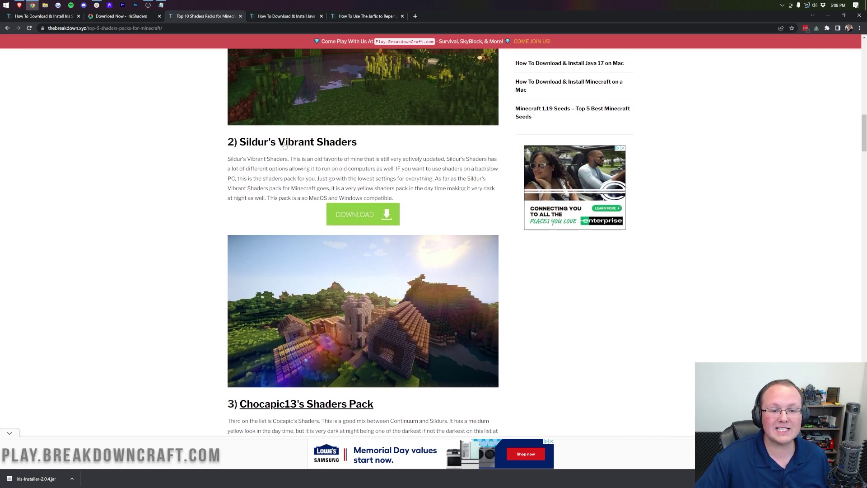
pyautogui.middleClick(359, 216)
# Step: Open the MakeUp Ultra Fast Shaders page from the list and download its recent Minecraft 1.18 file, MakeUp-UltraFast-8.0.zip
pyautogui.scroll(-14, 252, 157)
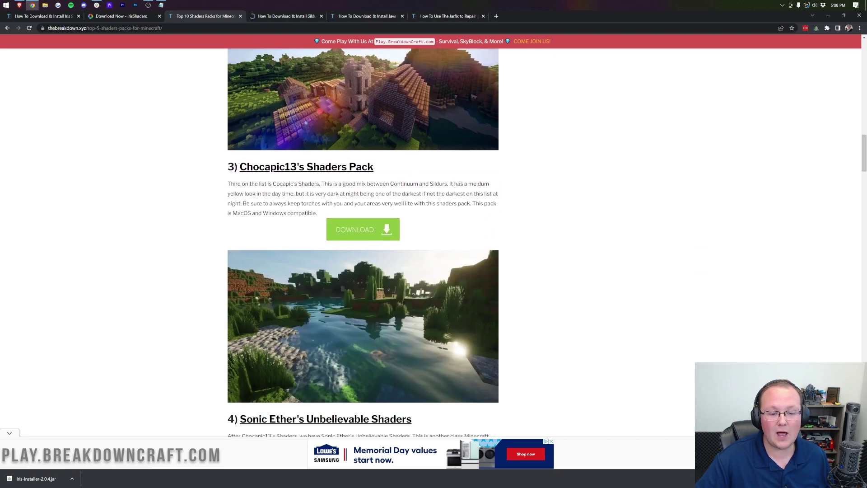
pyautogui.scroll(-7, 252, 157)
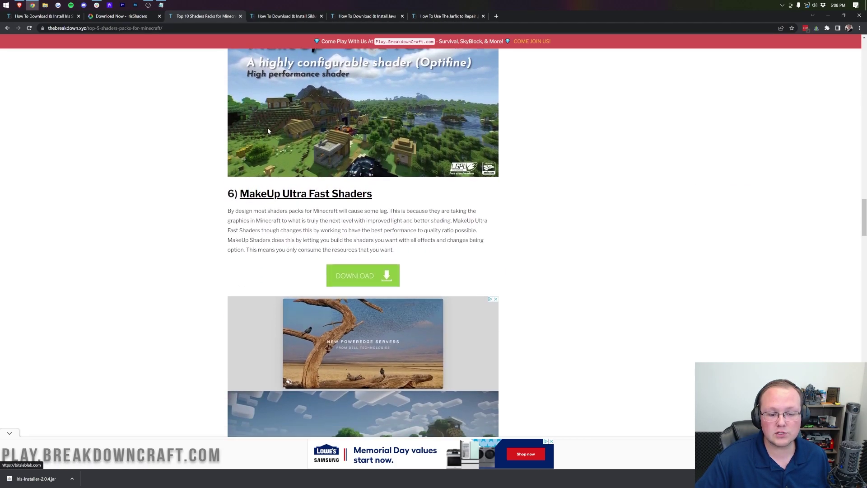
pyautogui.scroll(2, 366, 140)
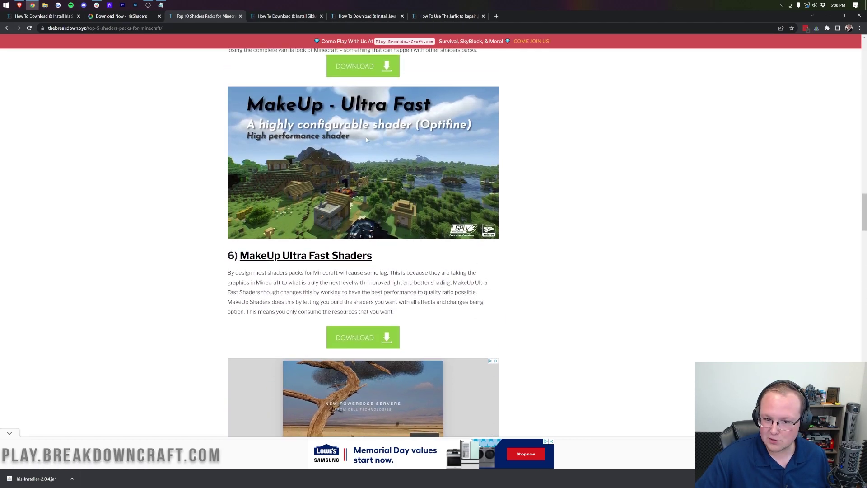
pyautogui.click(373, 329)
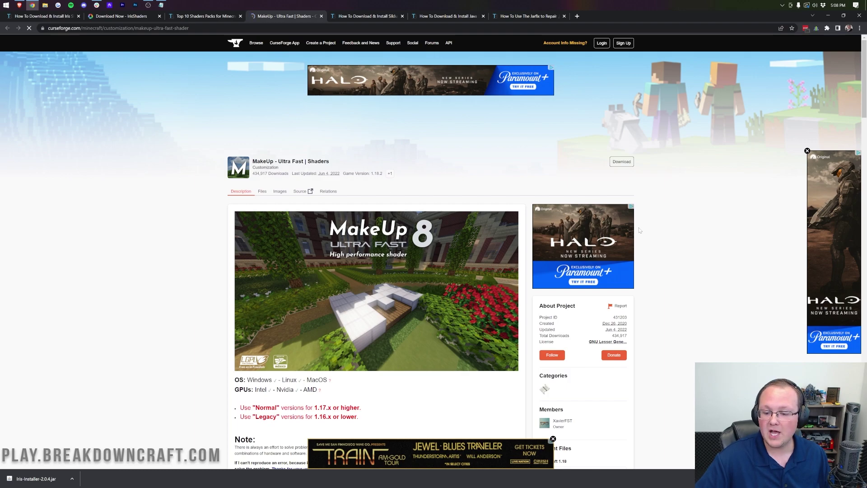
pyautogui.scroll(-6, 637, 223)
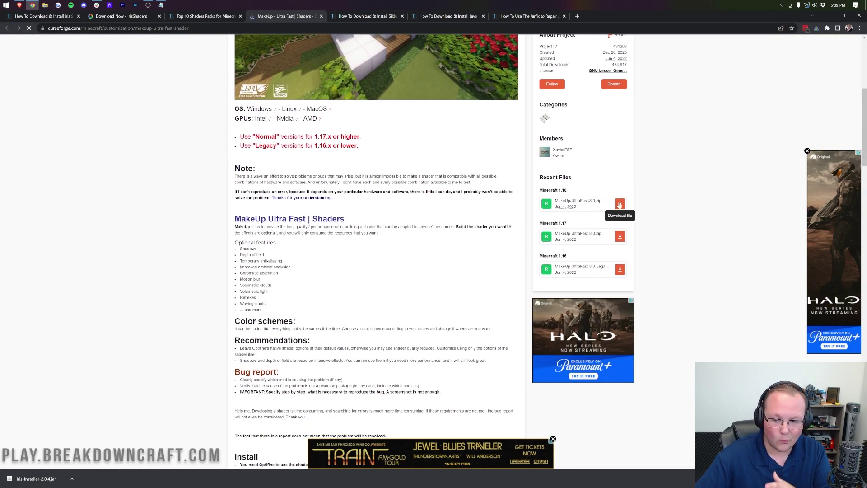
pyautogui.click(620, 204)
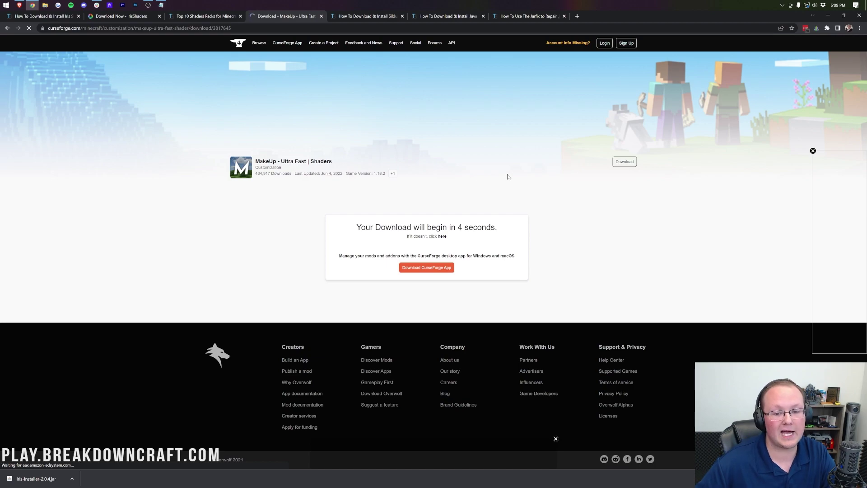
# Step: Open the official Sildur's Shaders downloads page from the article on installing Sildur's Shaders
pyautogui.click(371, 16)
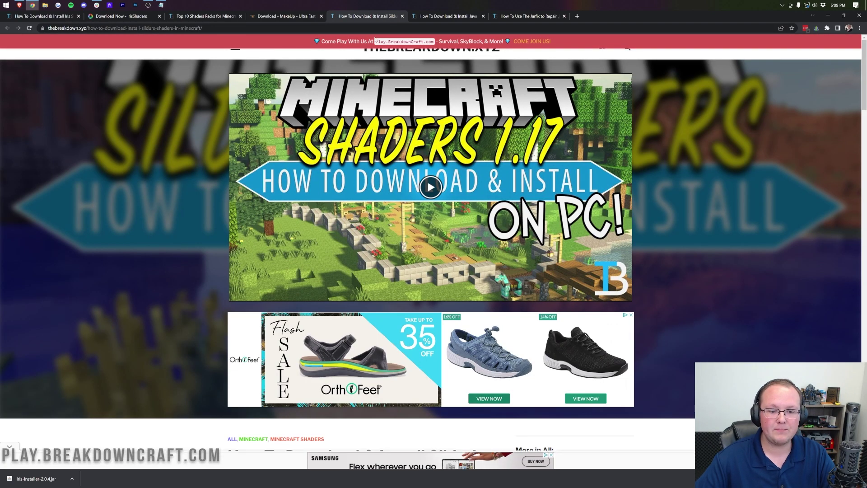
pyautogui.scroll(-6, 637, 216)
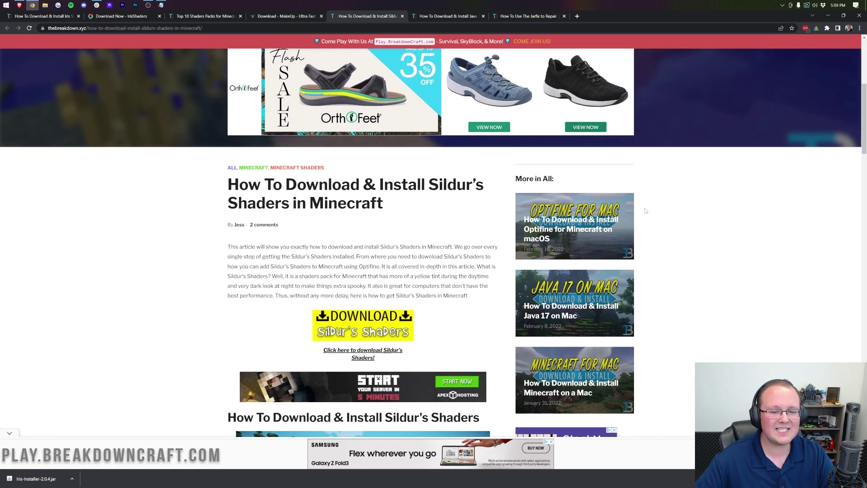
pyautogui.scroll(-2, 645, 210)
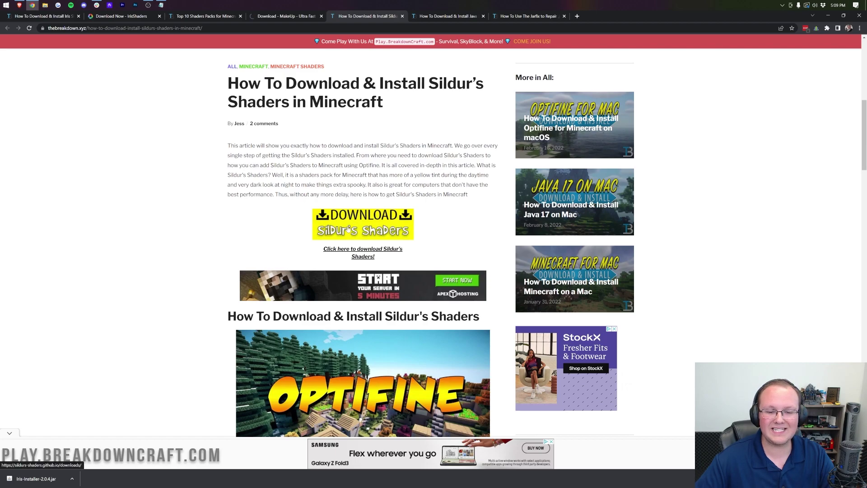
pyautogui.click(358, 237)
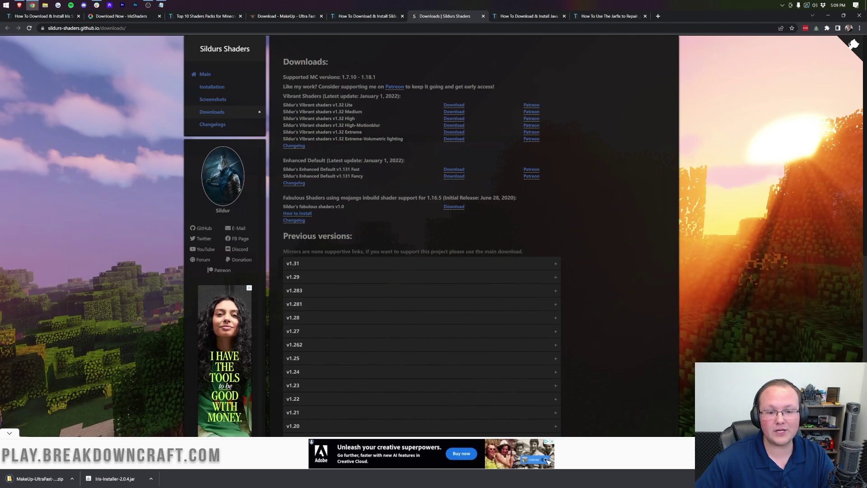
# Step: Follow the Sildur's Vibrant shaders v1.32 Lite link past the advertisement and download the recent Minecraft 1.18 file from CurseForge
pyautogui.click(452, 105)
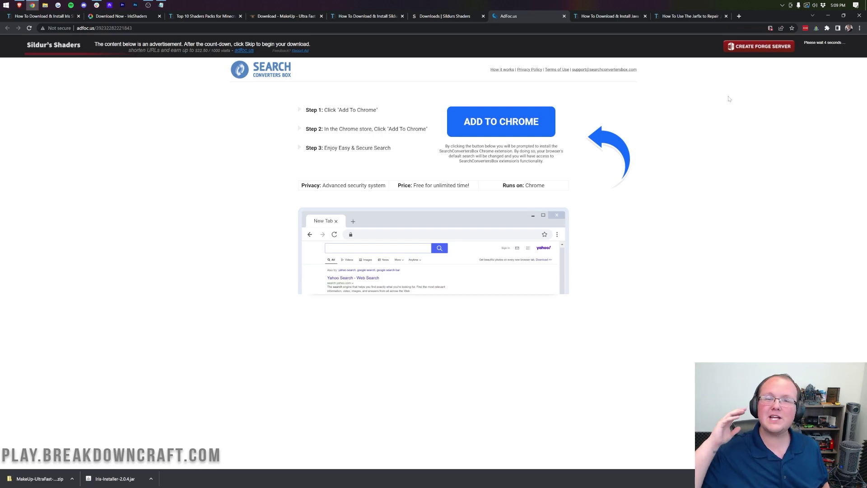
pyautogui.click(818, 51)
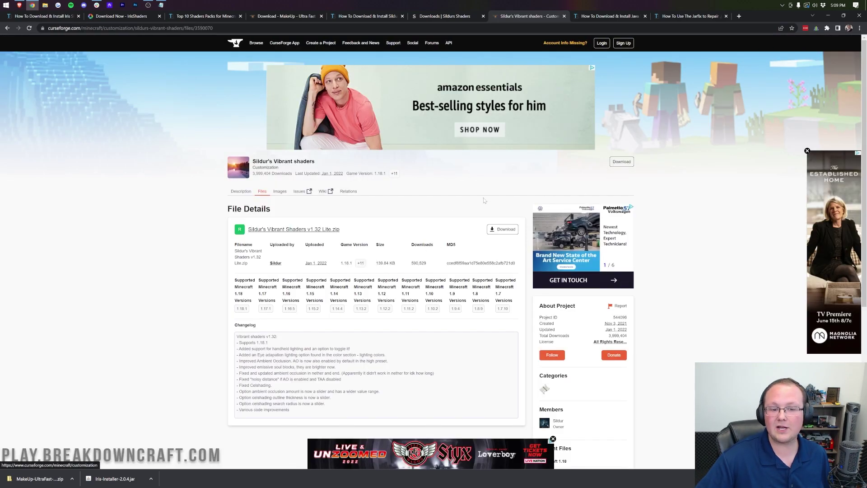
pyautogui.scroll(-5, 496, 189)
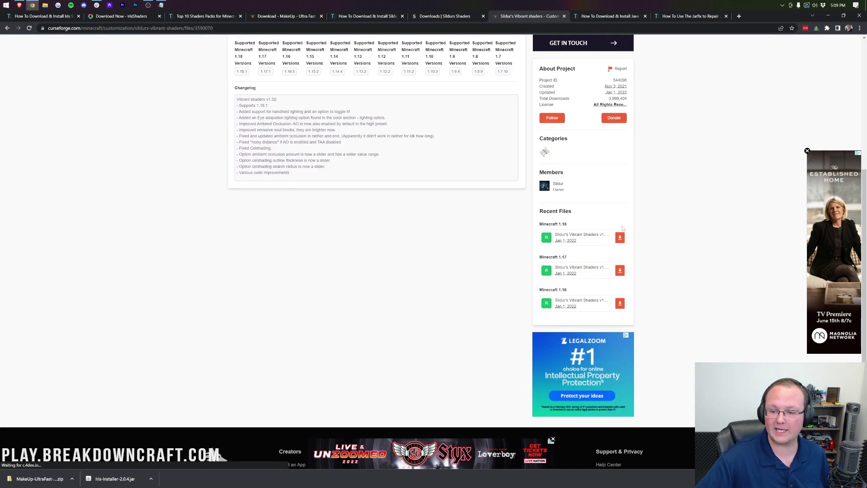
pyautogui.click(620, 237)
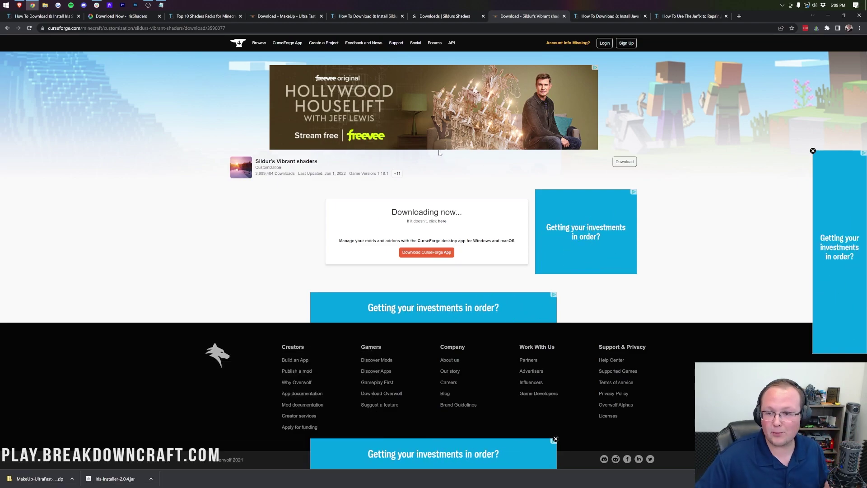
# Step: Return to the Top 10 Shaders Packs list, look at the packs following MakeUp Ultra Fast Shaders, and minimize the browser
pyautogui.hotkey('ctrl', '3')
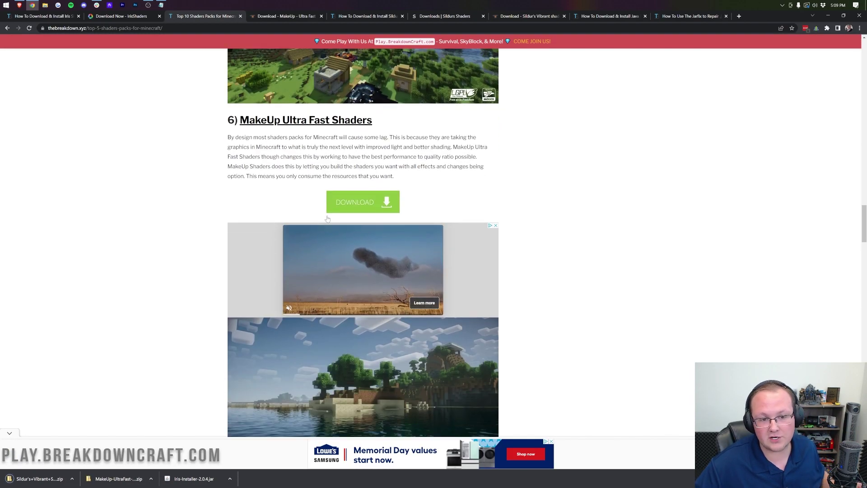
pyautogui.scroll(-3, 328, 219)
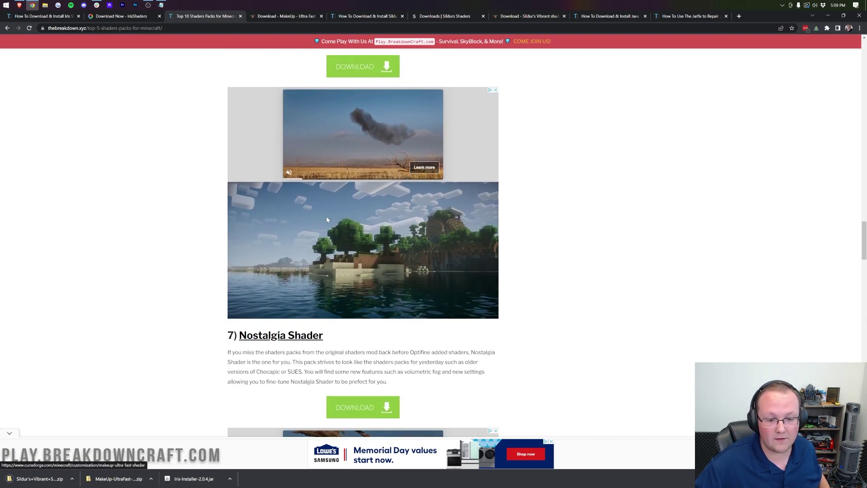
pyautogui.click(828, 17)
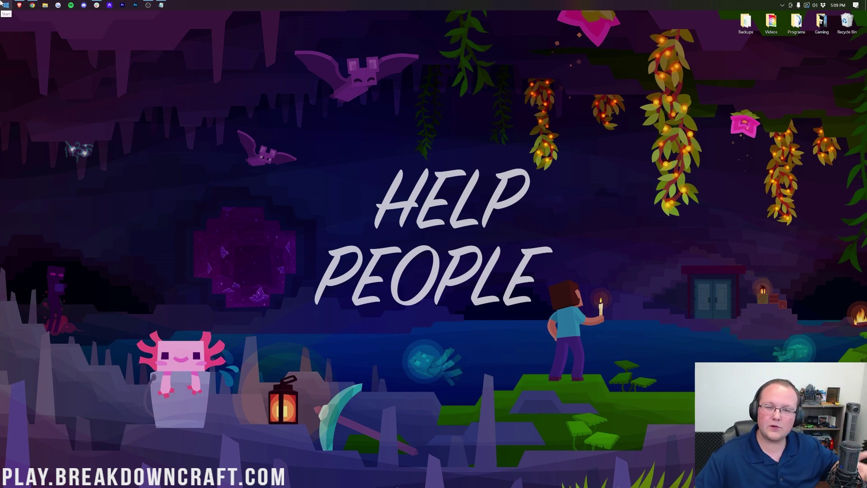
# Step: Open the Downloads folder, move the Iris installer and both shader pack zips to the desktop, and close the folder
pyautogui.click(2, 2)
pyautogui.write('down')
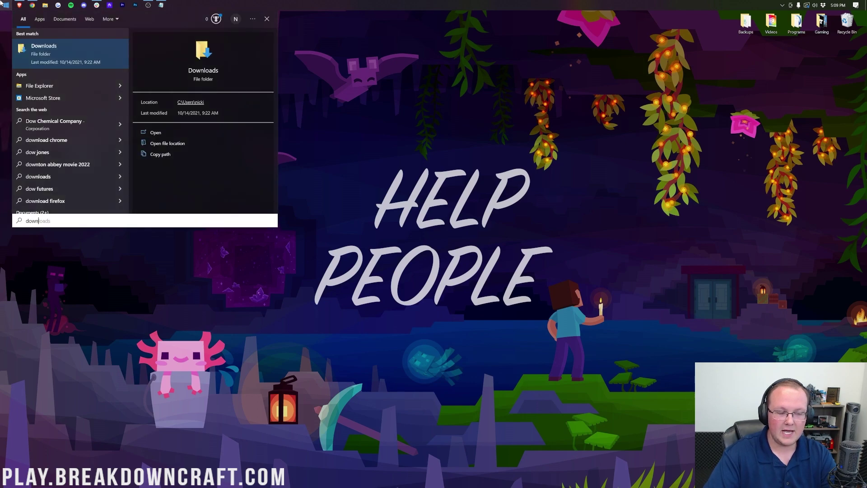
pyautogui.press('Return')
pyautogui.moveTo(368, 222); pyautogui.dragTo(216, 163)
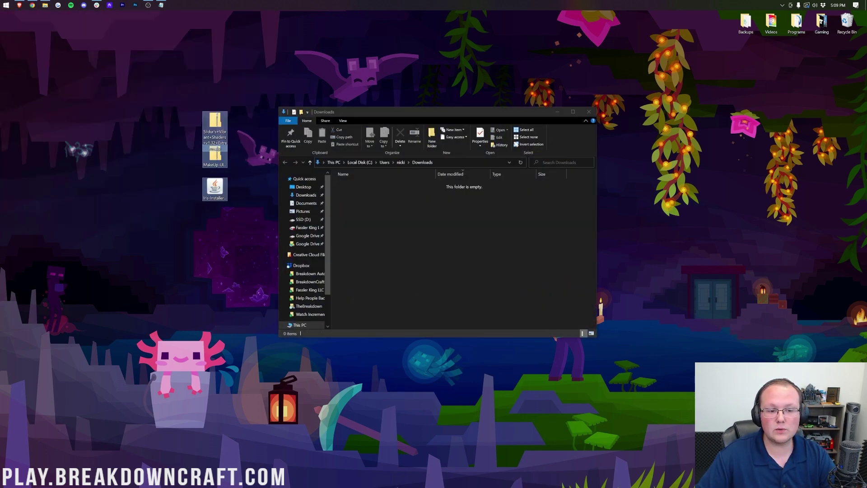
pyautogui.click(590, 112)
# Step: Arrange the desktop files so the two shader pack zips sit side by side, apart from the Iris installer
pyautogui.moveTo(215, 133); pyautogui.dragTo(417, 131)
pyautogui.moveTo(215, 156); pyautogui.dragTo(392, 124)
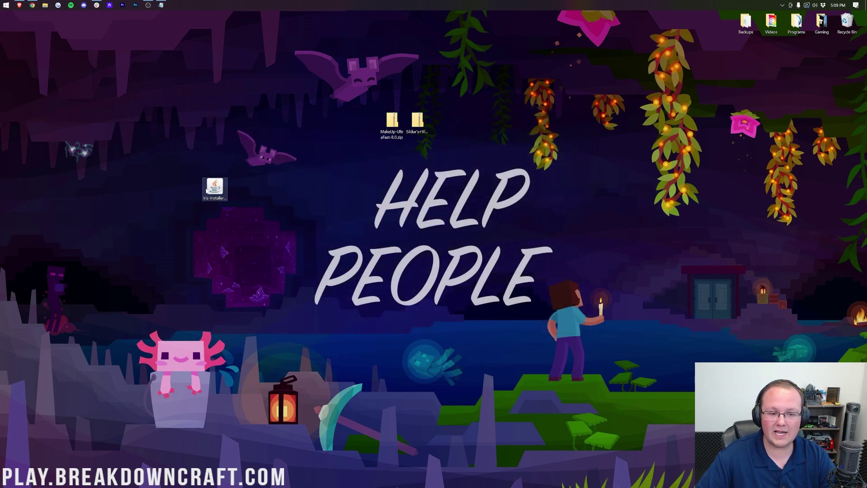
pyautogui.moveTo(213, 191); pyautogui.dragTo(264, 126)
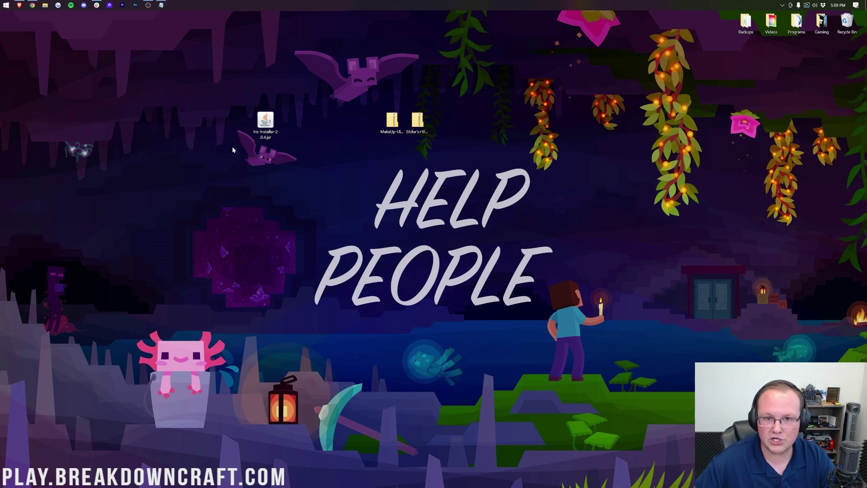
pyautogui.rightClick(267, 123)
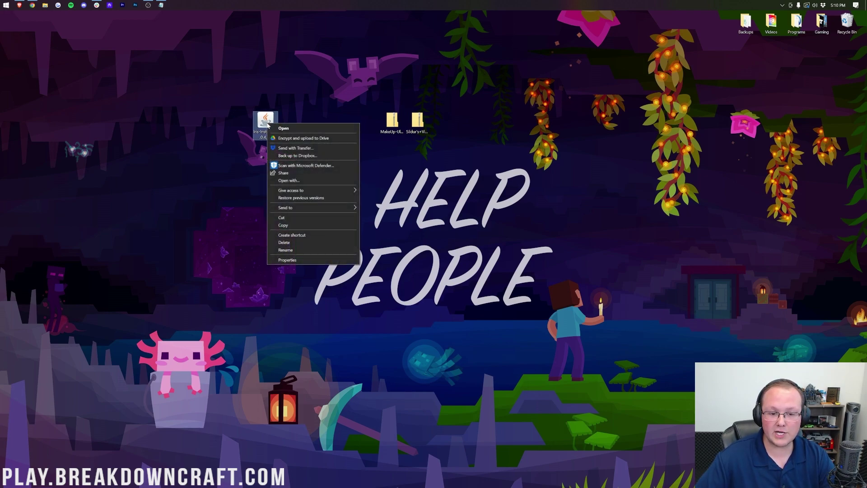
pyautogui.click(305, 180)
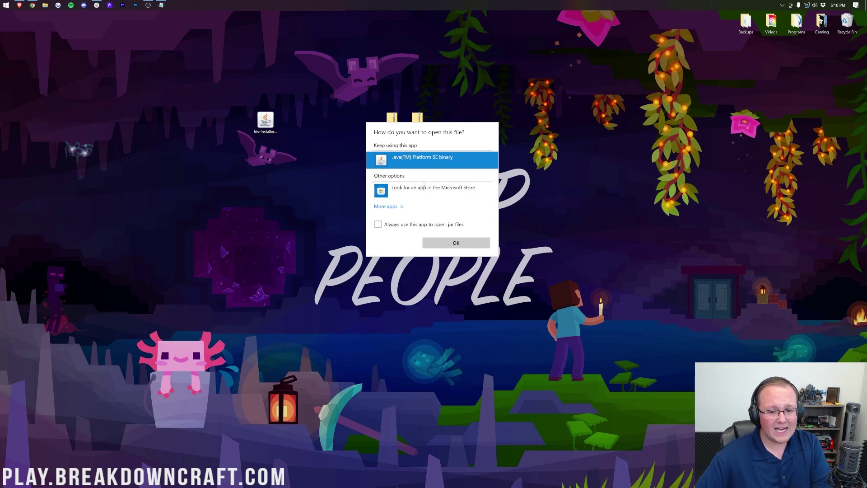
pyautogui.click(301, 181)
# Step: Switch to Chrome, view the Java 17 installation guide and the Jarfix guide for repairing .jar files, and return to the desktop
pyautogui.click(32, 5)
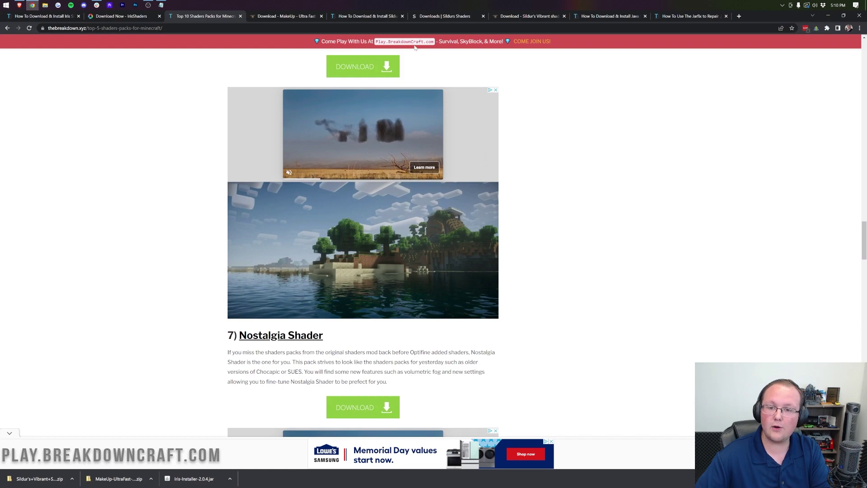
pyautogui.click(592, 16)
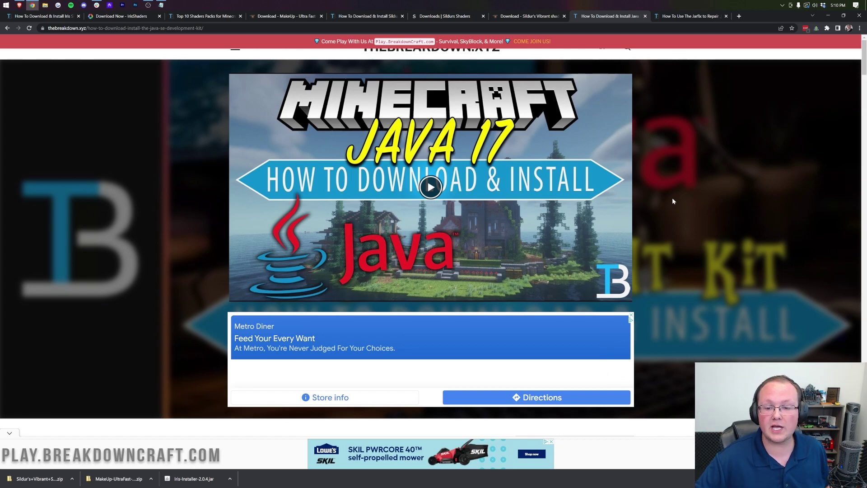
pyautogui.scroll(-15, 672, 201)
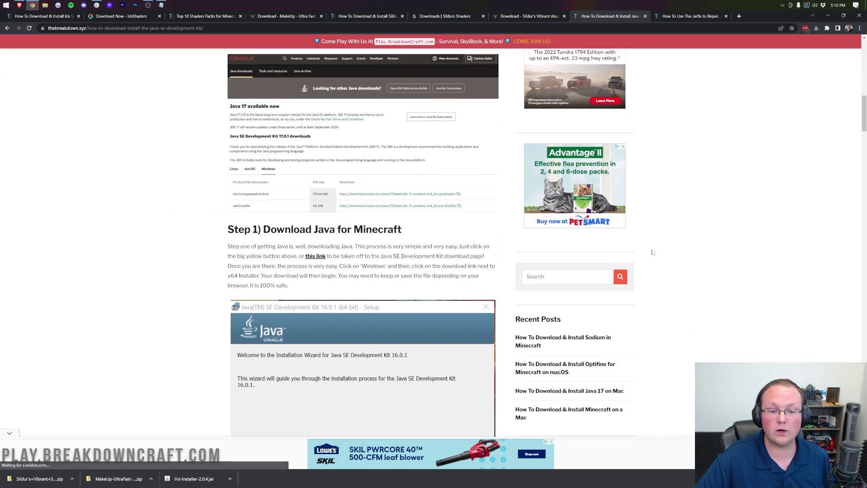
pyautogui.scroll(15, 653, 252)
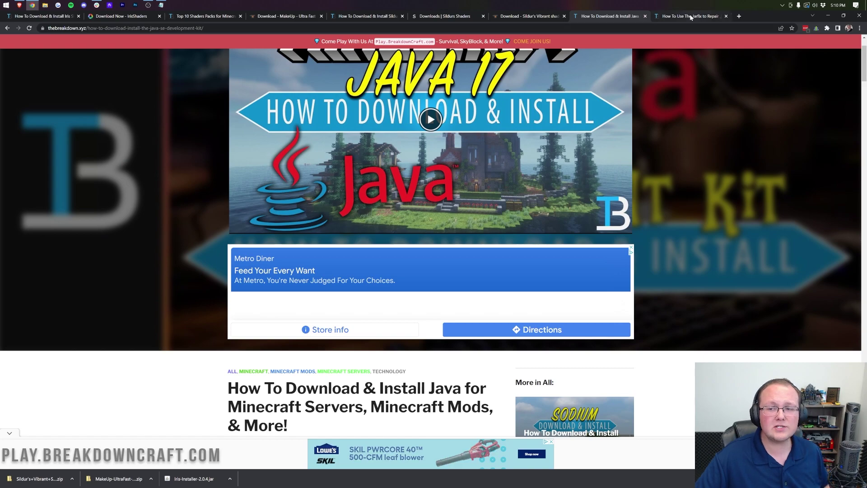
pyautogui.click(689, 16)
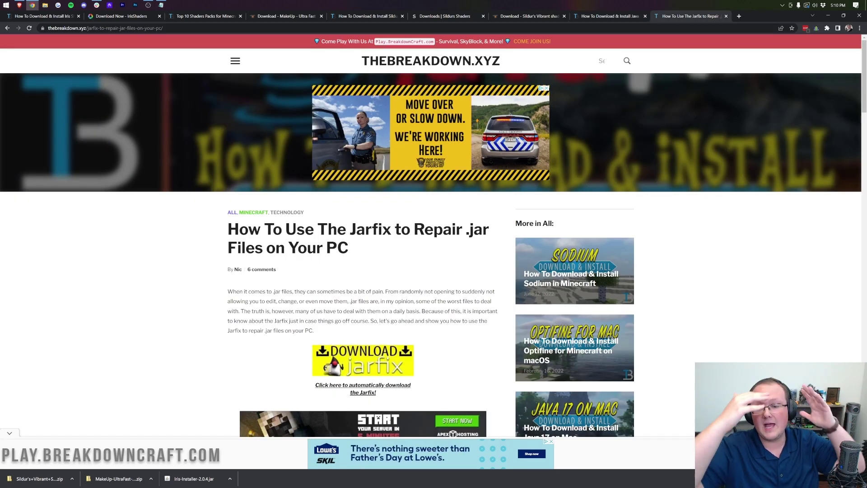
pyautogui.click(827, 17)
# Step: Open the Iris installer .jar file with Java(TM) Platform SE binary
pyautogui.rightClick(268, 121)
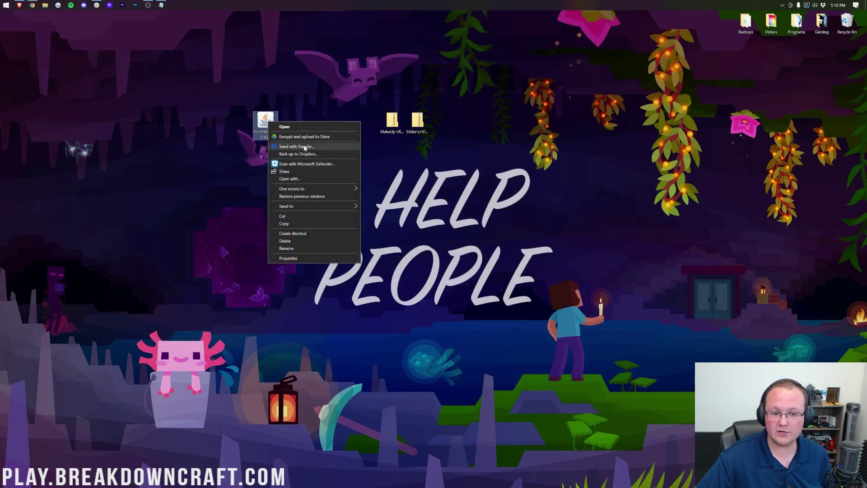
pyautogui.click(305, 178)
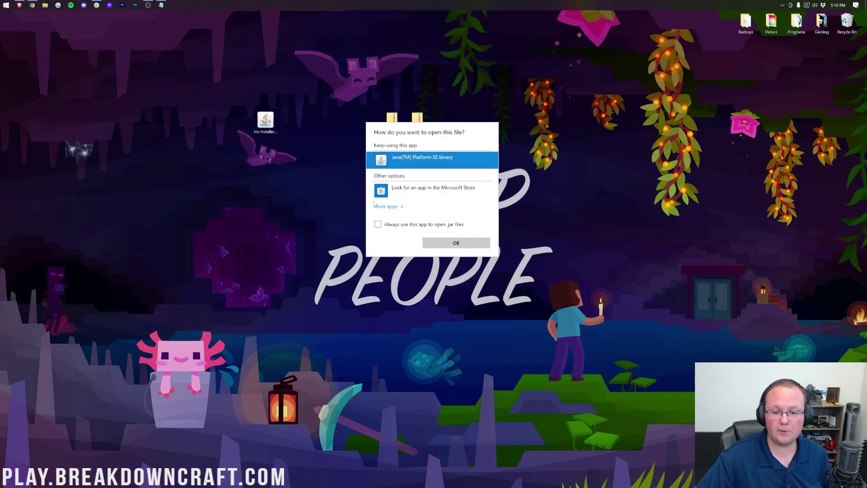
pyautogui.click(449, 242)
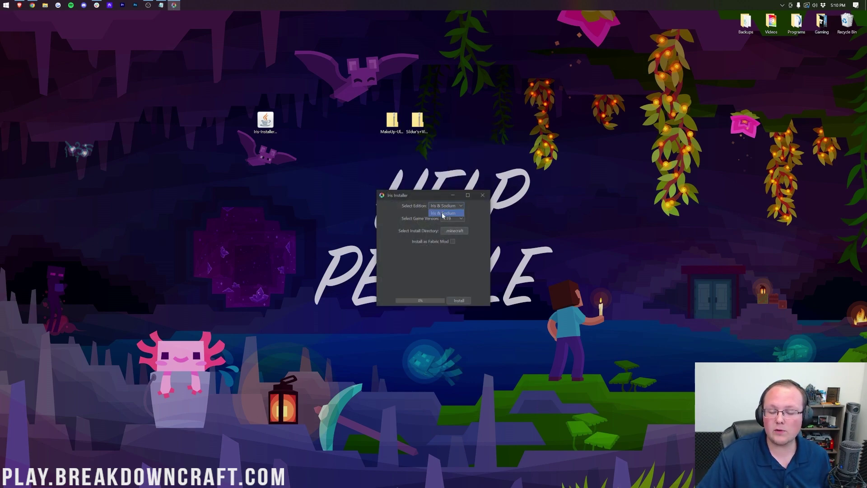
# Step: Install the Iris & Sodium edition for game version 1.19, then close the installer and move its file to the Recycle Bin
pyautogui.click(443, 214)
pyautogui.click(453, 219)
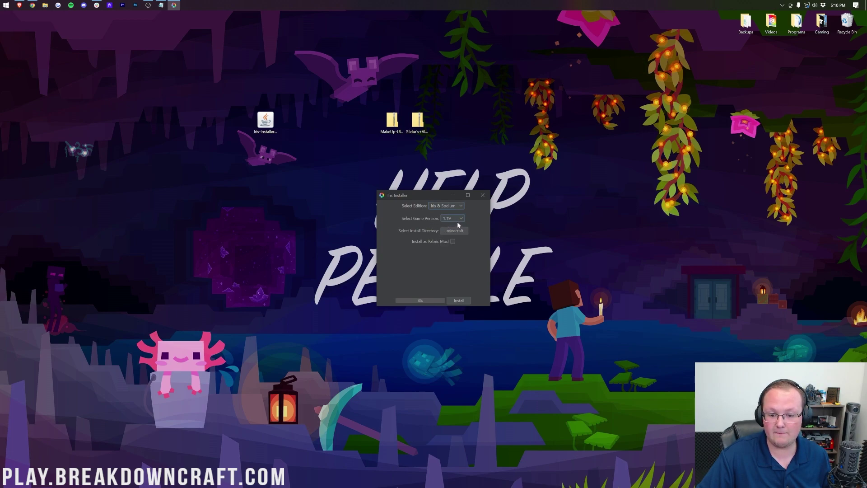
pyautogui.click(449, 300)
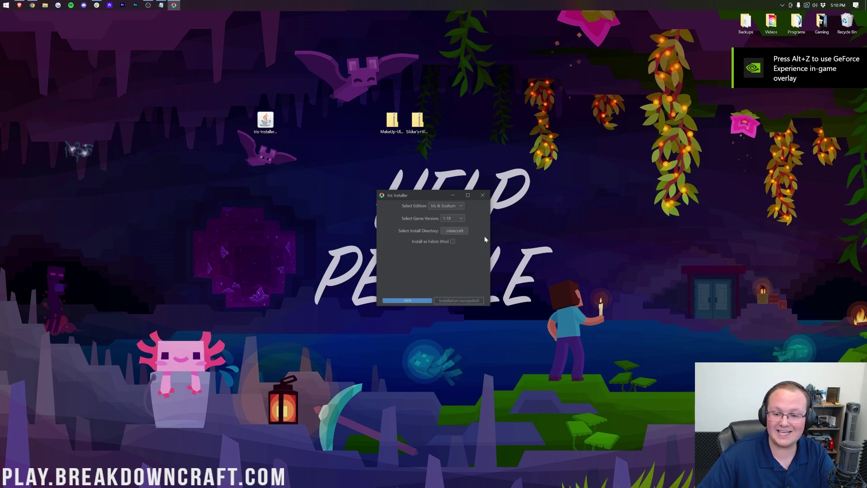
pyautogui.click(482, 195)
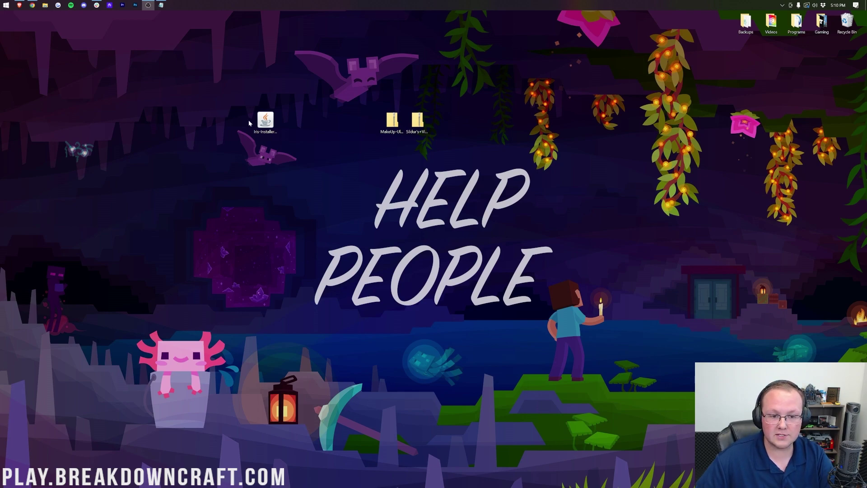
pyautogui.moveTo(265, 120); pyautogui.dragTo(846, 22)
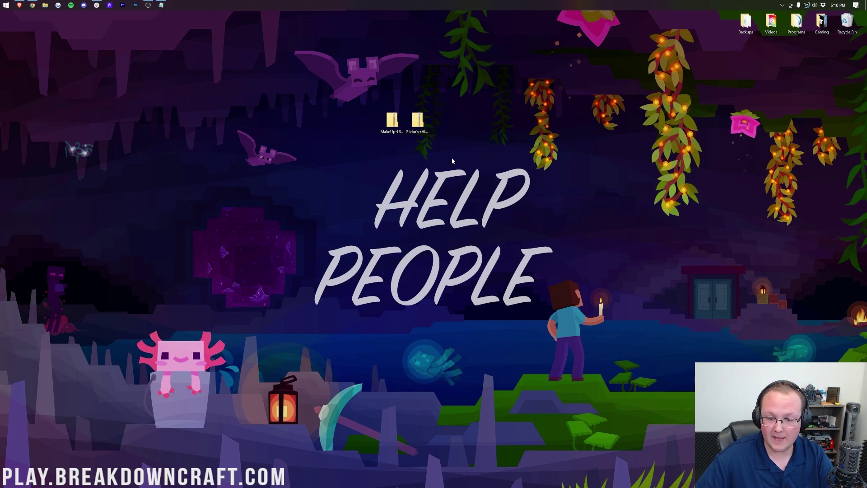
# Step: Launch the Minecraft Launcher and move its window below the shader pack files on the desktop
pyautogui.press('super')
pyautogui.press('super')
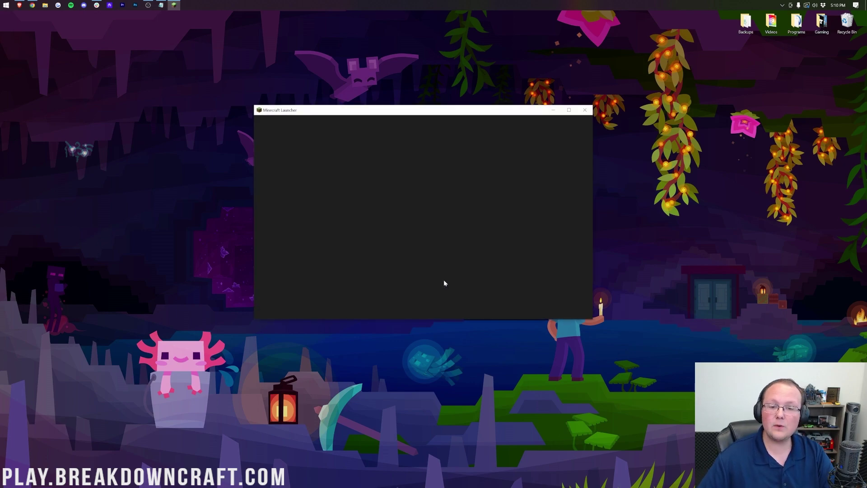
pyautogui.moveTo(410, 114); pyautogui.dragTo(407, 146)
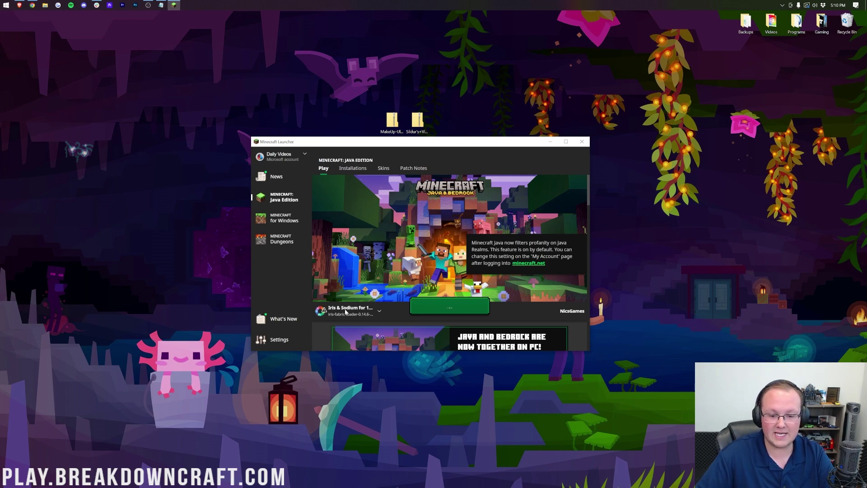
# Step: Check the launcher's selectable Java Edition installations for the Iris & Sodium for 1.19 profile
pyautogui.moveTo(343, 312)
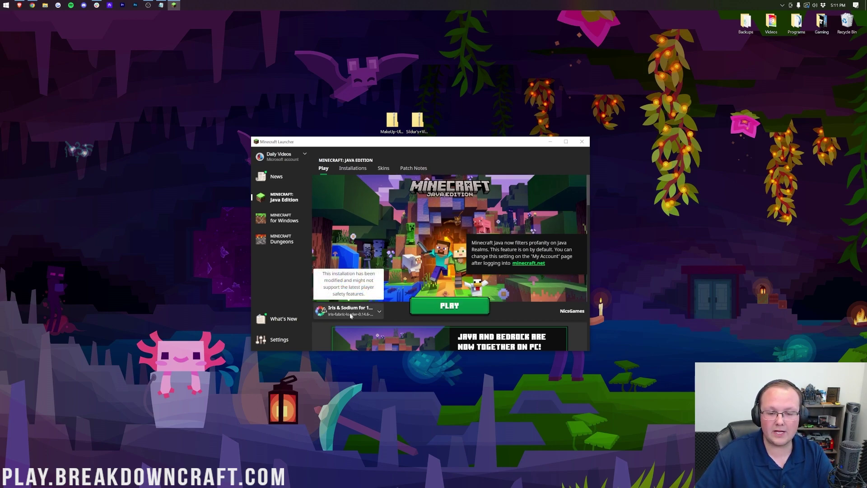
pyautogui.click(350, 316)
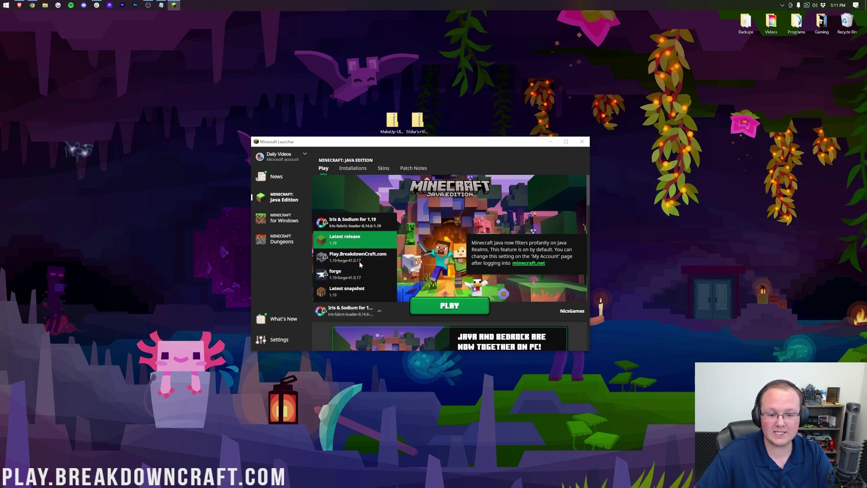
pyautogui.click(368, 316)
pyautogui.click(368, 316)
pyautogui.click(371, 303)
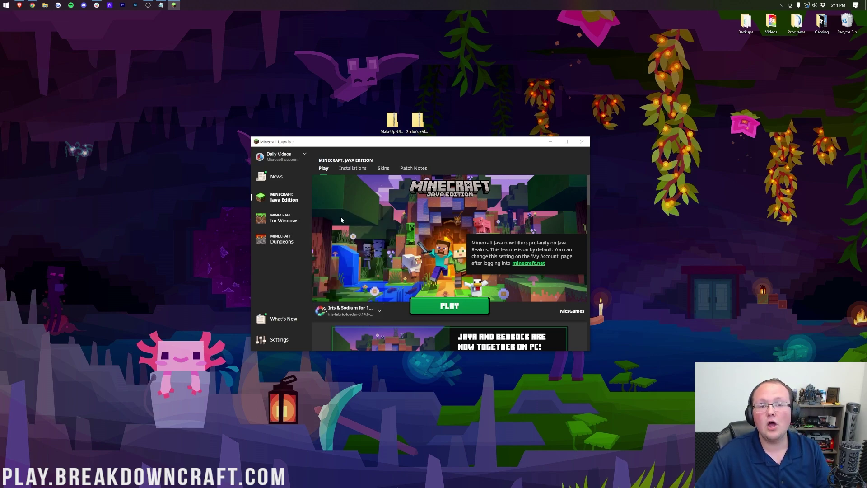
# Step: Show modded versions in the Minecraft Java Edition installations list
pyautogui.click(352, 168)
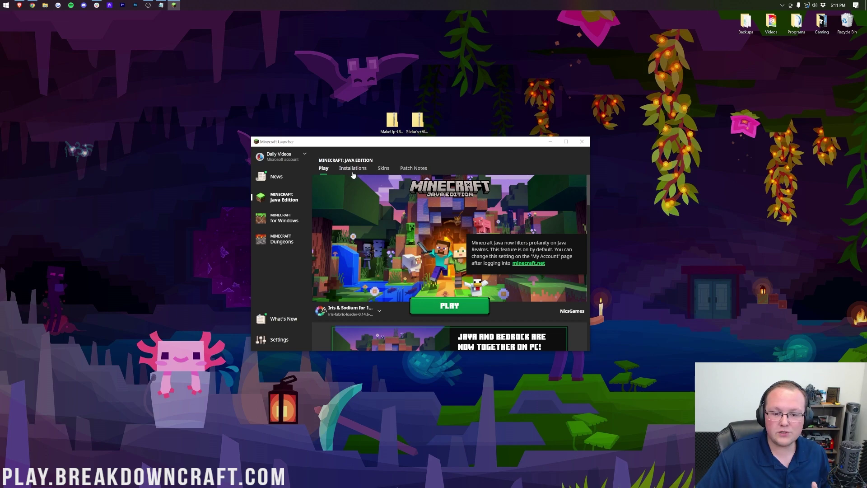
pyautogui.click(561, 190)
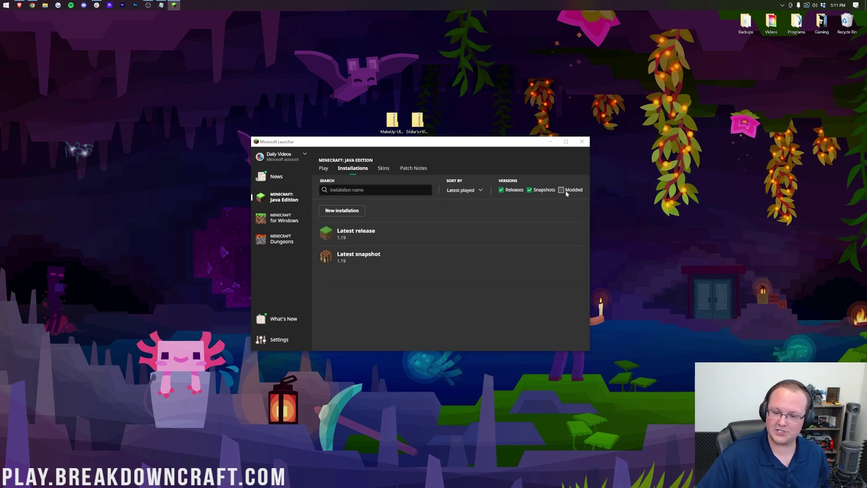
pyautogui.click(565, 190)
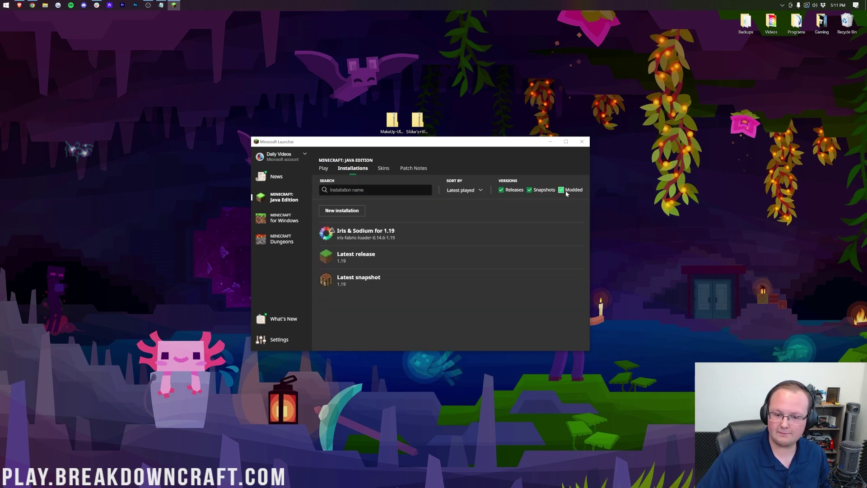
# Step: Start a new installation and name it Play.BreakdownCraft.com
pyautogui.click(354, 212)
pyautogui.click(385, 219)
pyautogui.write('P')
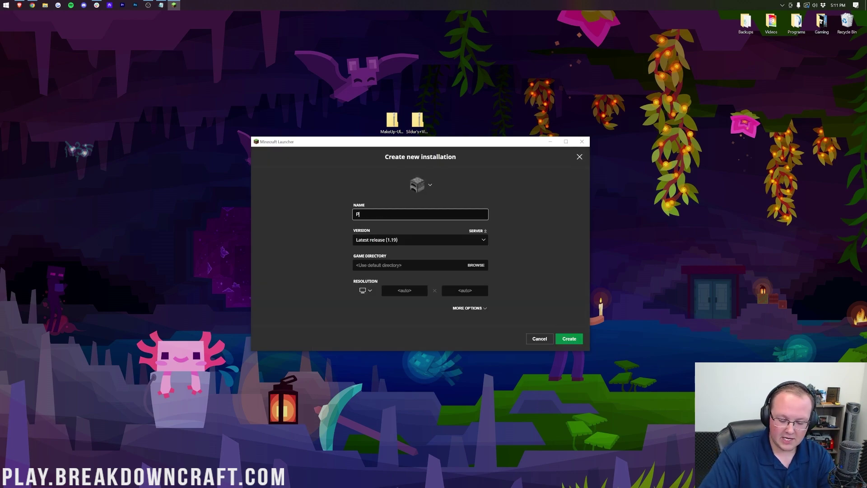
pyautogui.write('lay.BreakdownCraft.com')
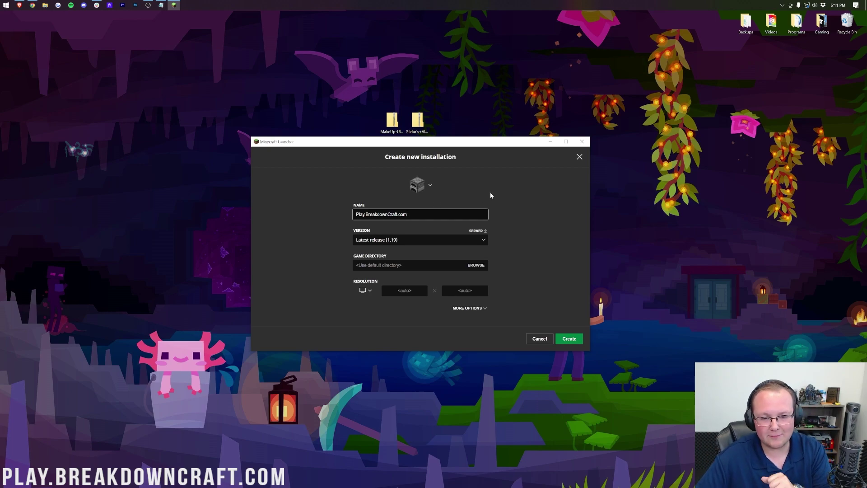
# Step: Set the new installation's version to release iris-fabric-loader-0.14.6-1.19 and its resolution to 1920x1080
pyautogui.click(366, 240)
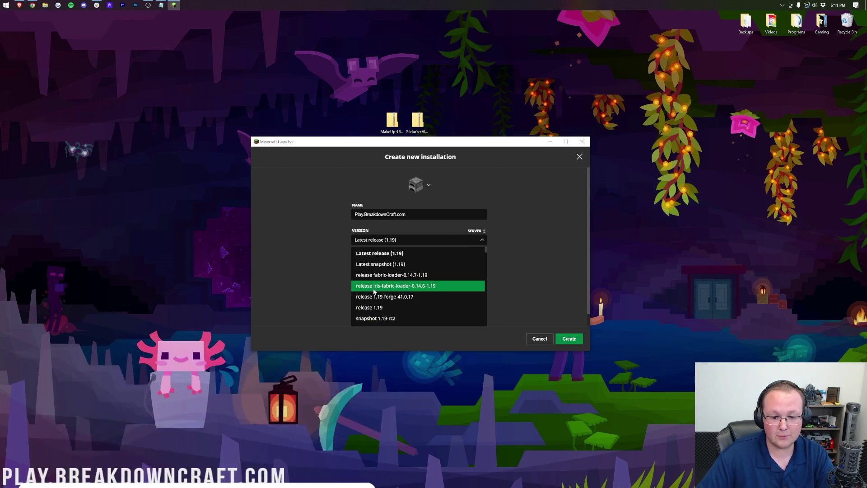
pyautogui.click(430, 286)
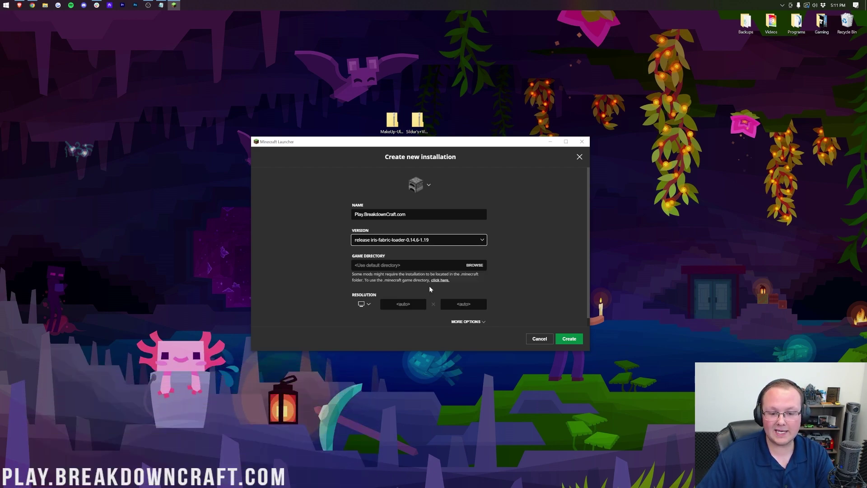
pyautogui.click(364, 304)
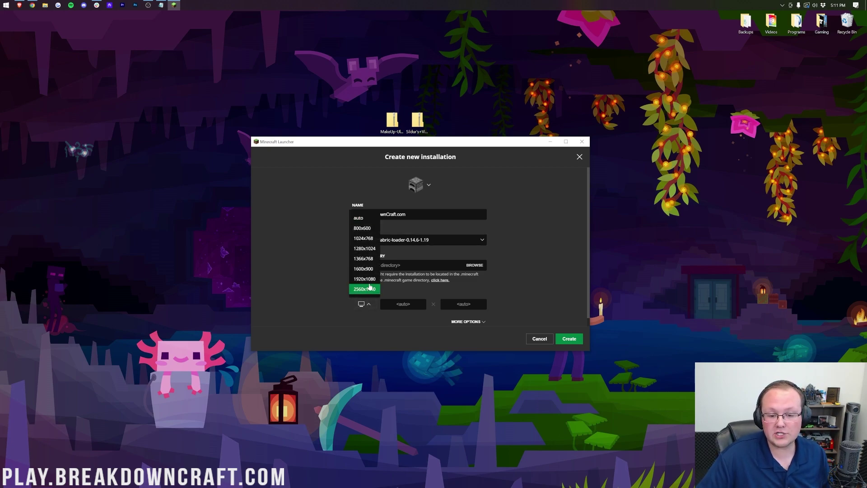
pyautogui.click(357, 289)
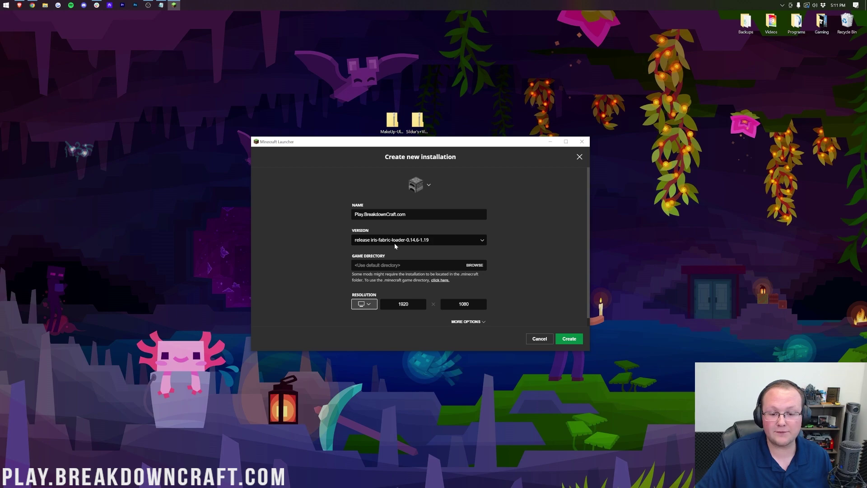
# Step: Create the Play.BreakdownCraft.com installation and open the shaderpacks folder from the Iris & Sodium for 1.19 installation's game directory
pyautogui.click(570, 340)
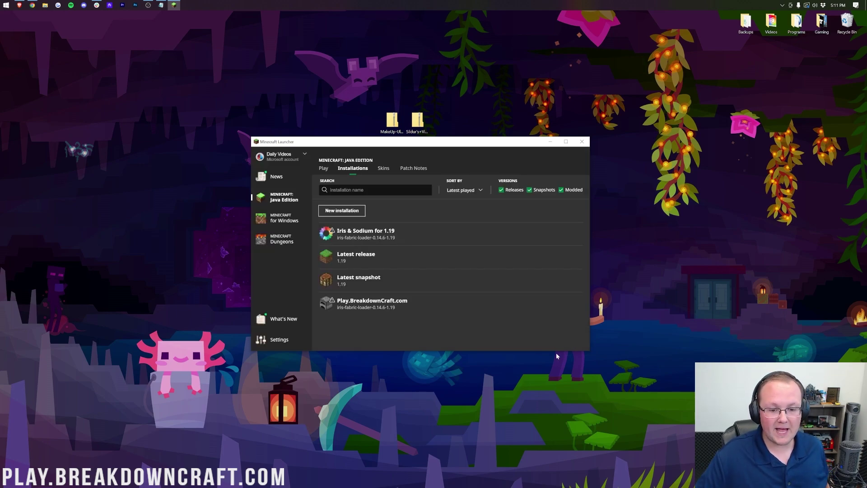
pyautogui.moveTo(347, 238)
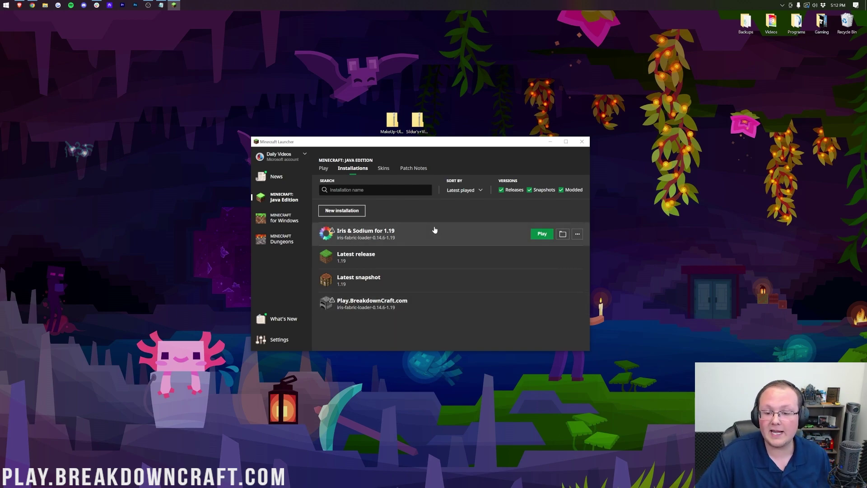
pyautogui.click(562, 235)
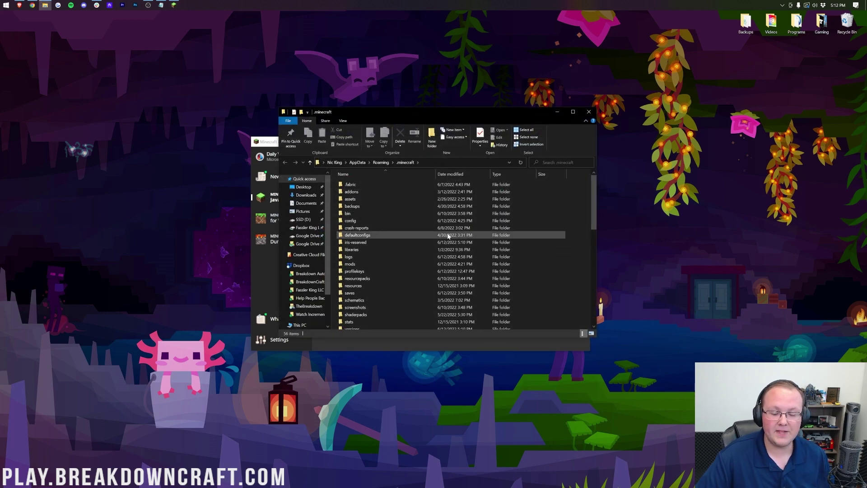
pyautogui.moveTo(391, 112); pyautogui.dragTo(382, 140)
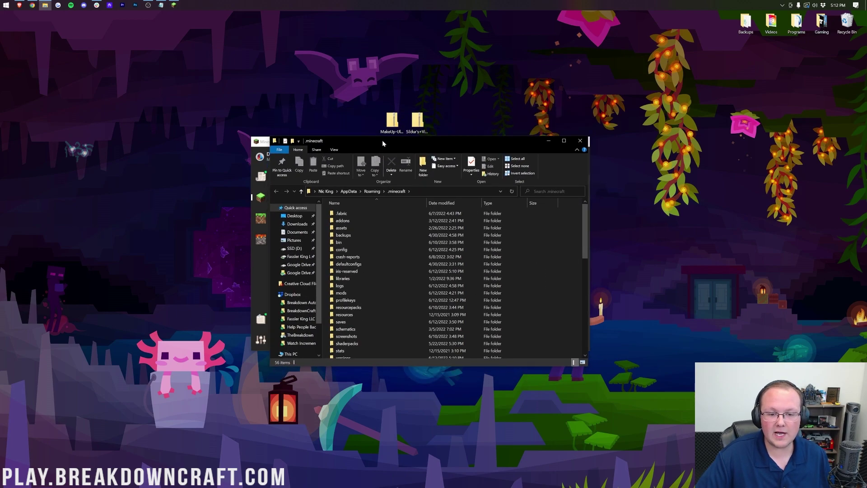
pyautogui.scroll(-1, 378, 229)
pyautogui.scroll(-2, 377, 232)
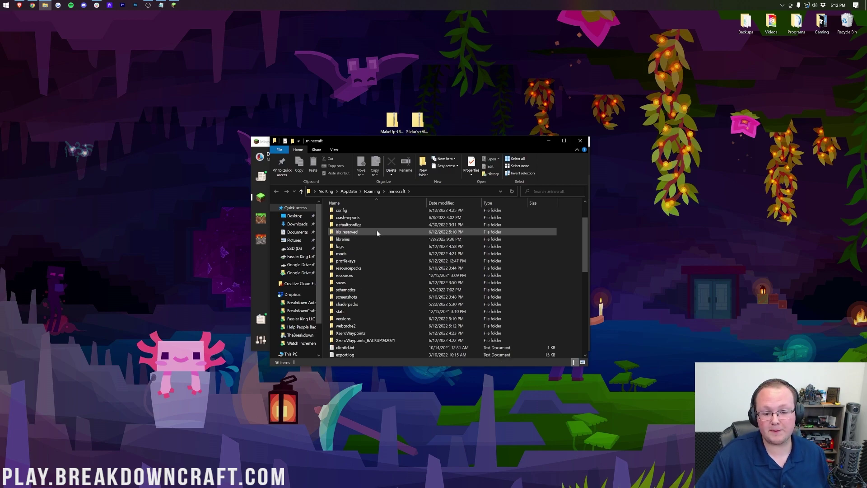
pyautogui.doubleClick(345, 283)
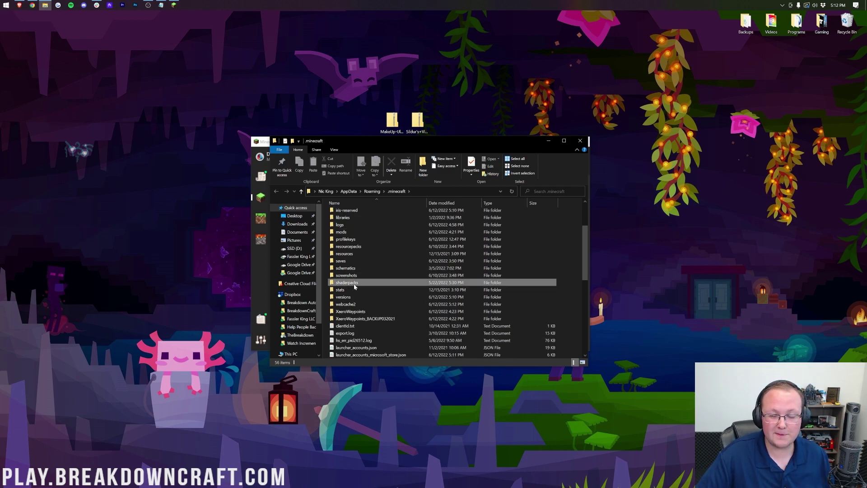
# Step: Delete all existing packs from the shaderpacks folder and move in the MakeUp-UltraFast-8.0 and Sildur's Vibrant Shaders v1.32 Extreme zips from the desktop
pyautogui.moveTo(374, 318); pyautogui.dragTo(378, 214)
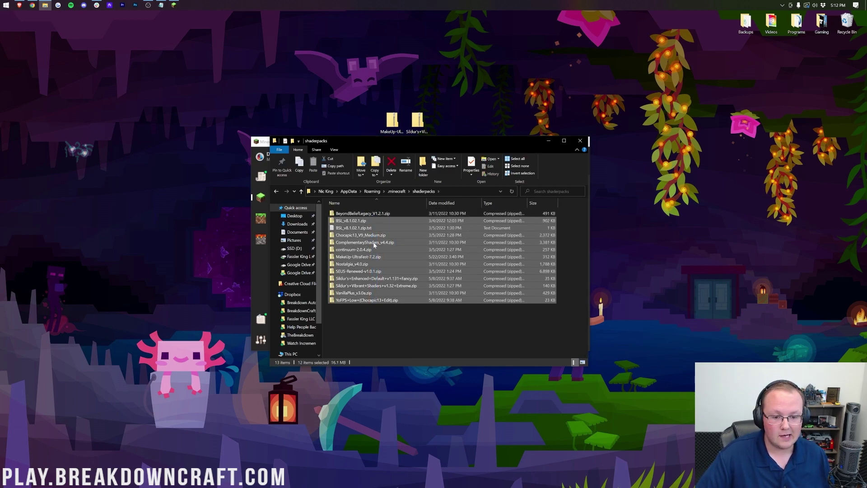
pyautogui.moveTo(388, 344); pyautogui.dragTo(383, 203)
pyautogui.rightClick(386, 226)
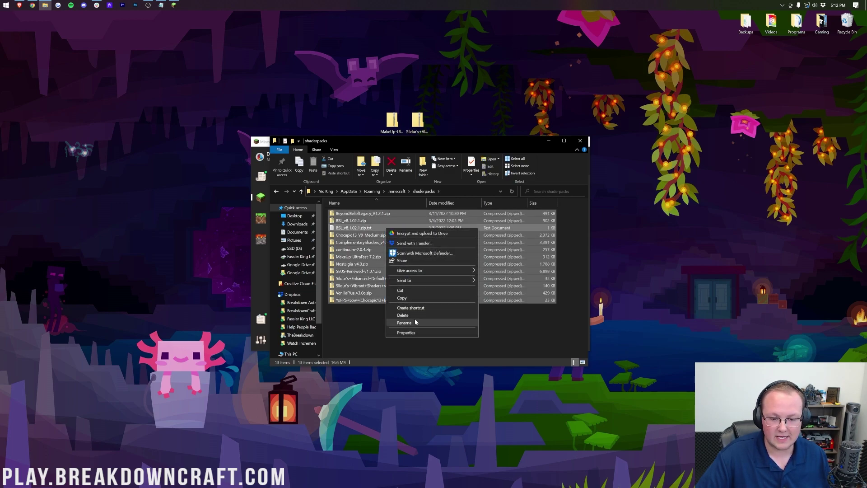
pyautogui.click(414, 313)
pyautogui.moveTo(427, 103); pyautogui.dragTo(391, 259)
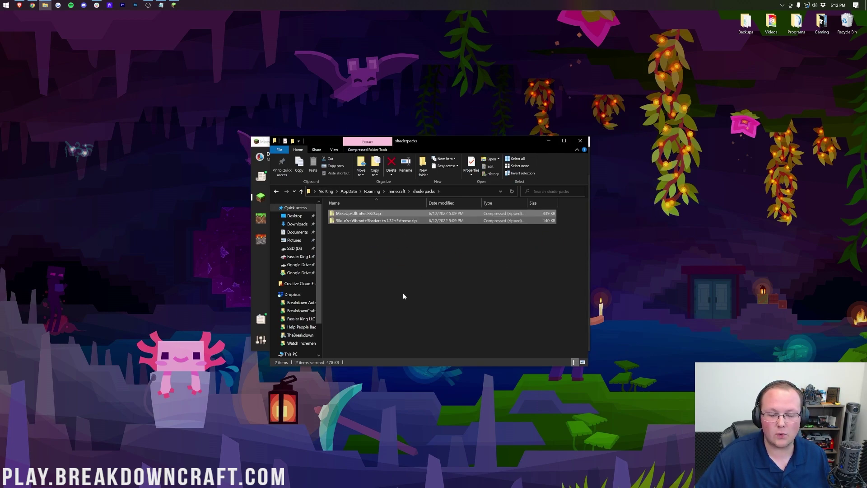
# Step: Launch Minecraft with the Play.BreakdownCraft.com installation and accept the modded-version notice
pyautogui.click(262, 283)
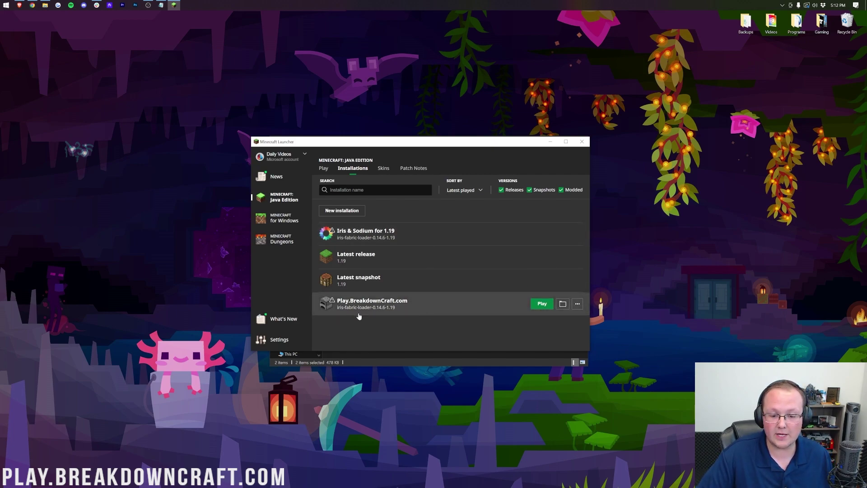
pyautogui.click(542, 302)
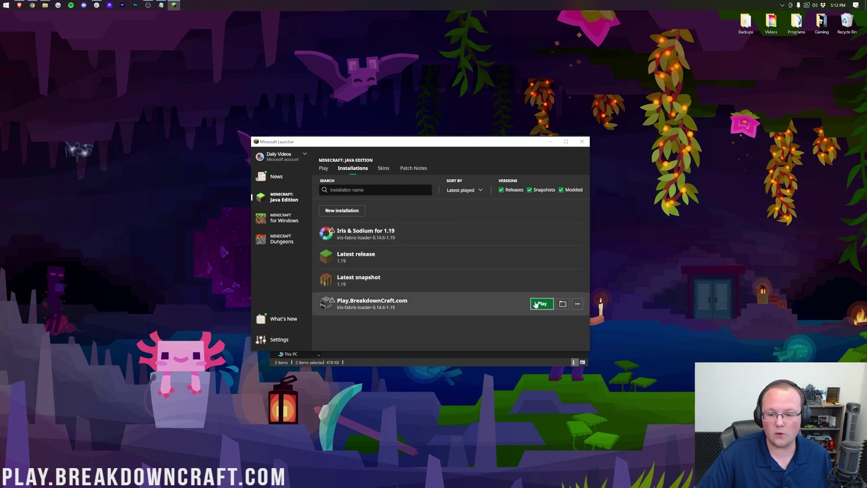
pyautogui.click(466, 285)
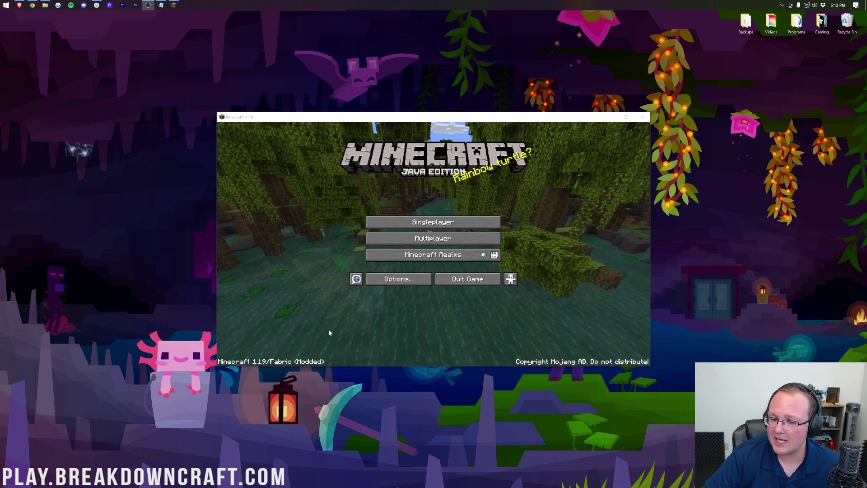
# Step: Look through the General, Quality, Performance and Advanced categories of the game's video settings
pyautogui.click(408, 283)
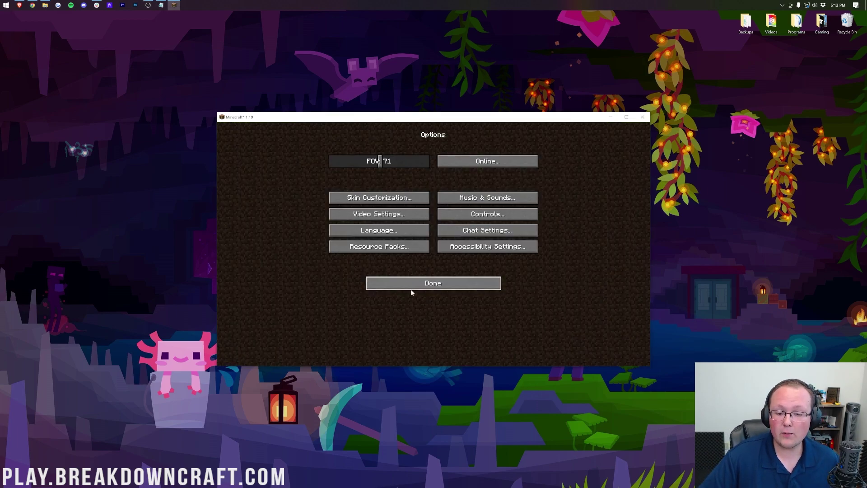
pyautogui.click(398, 217)
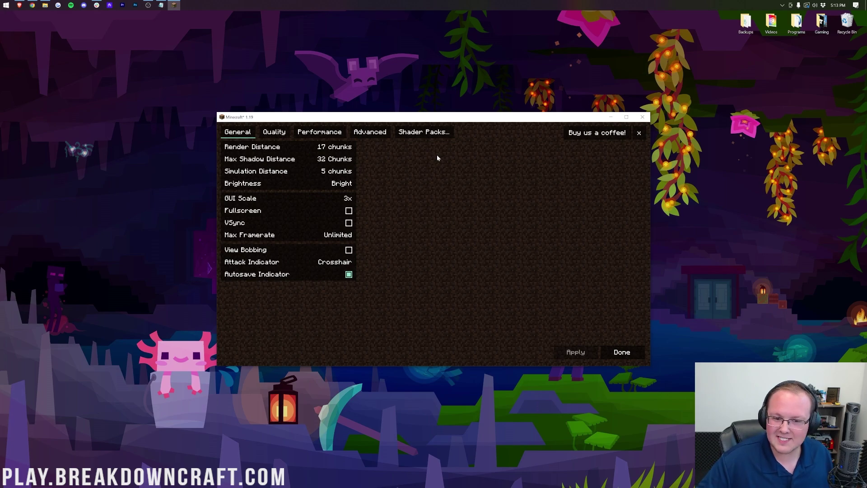
pyautogui.click(274, 132)
pyautogui.click(320, 131)
pyautogui.click(370, 132)
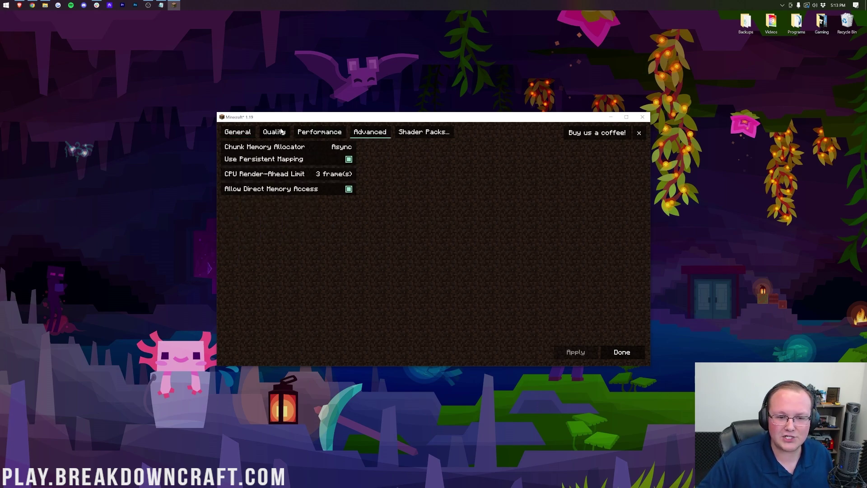
pyautogui.click(228, 132)
pyautogui.click(269, 131)
pyautogui.click(329, 132)
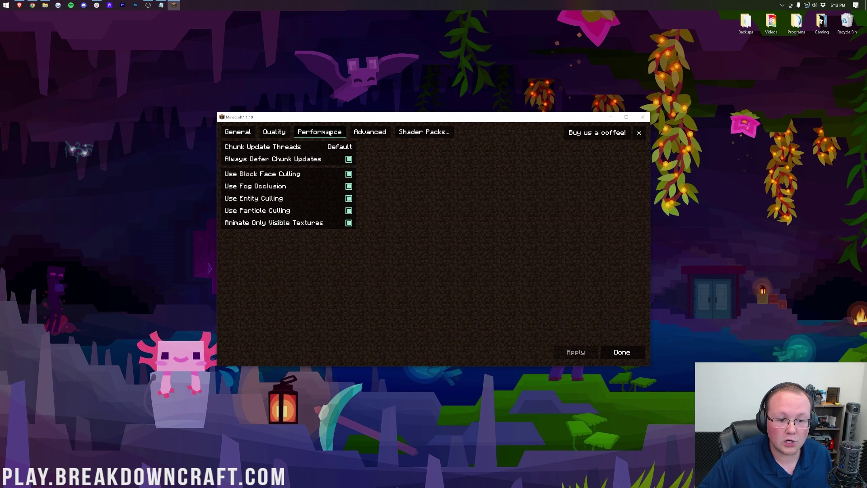
# Step: Set Weather and Leaves Quality to Fancy in the quality video settings
pyautogui.click(273, 133)
pyautogui.click(328, 175)
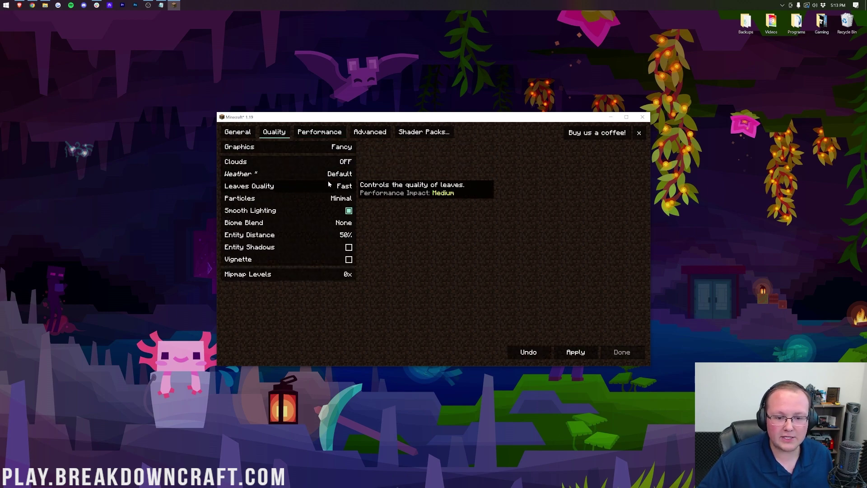
pyautogui.click(328, 176)
pyautogui.click(328, 187)
pyautogui.click(328, 187)
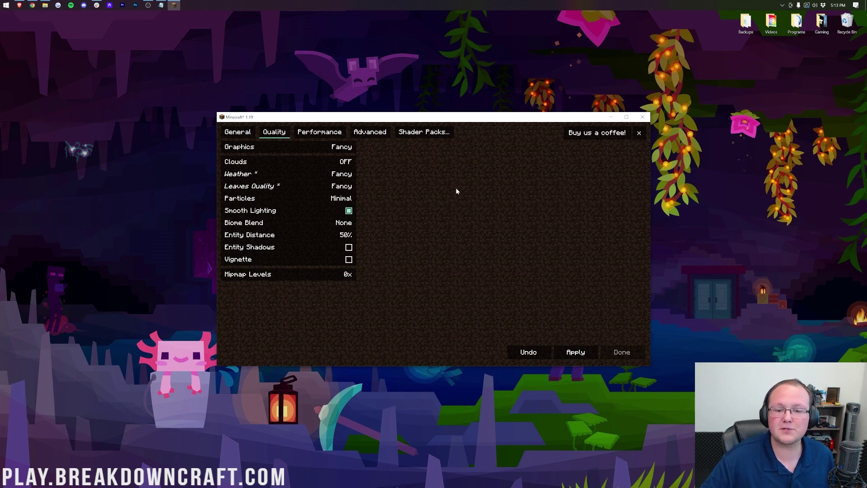
# Step: Apply the MakeUp-UltraFast-8.0.zip shader pack and view its configuration options
pyautogui.click(435, 132)
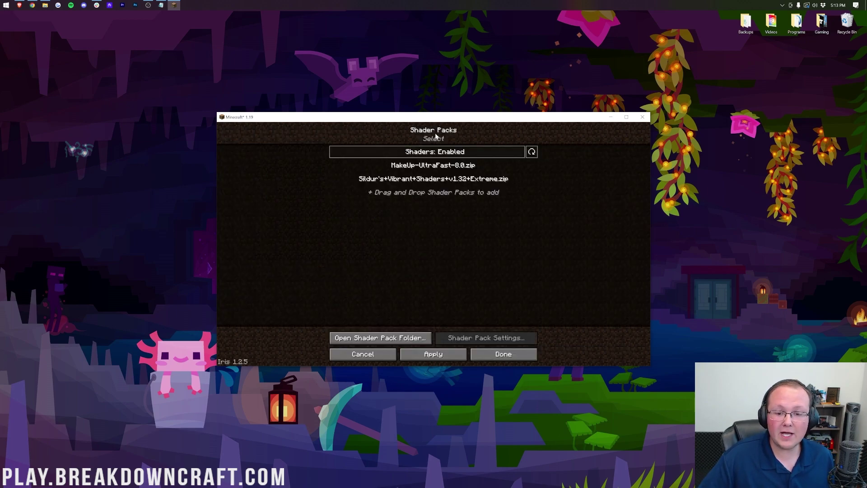
pyautogui.click(440, 165)
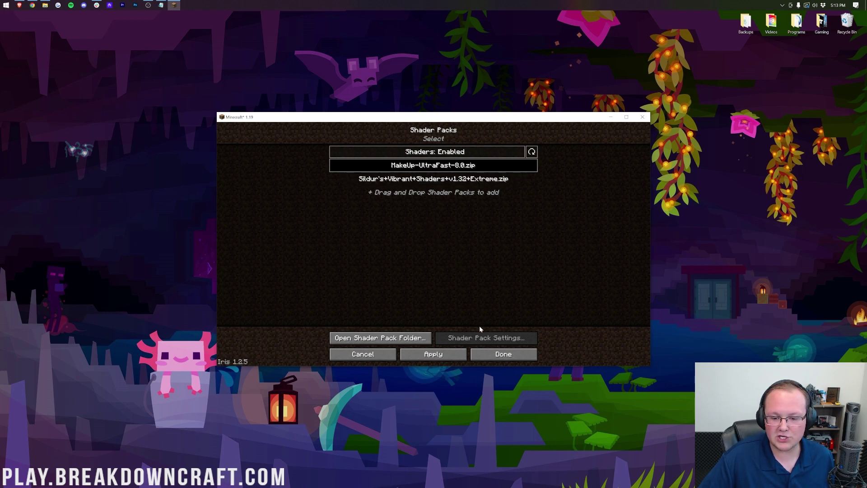
pyautogui.click(446, 361)
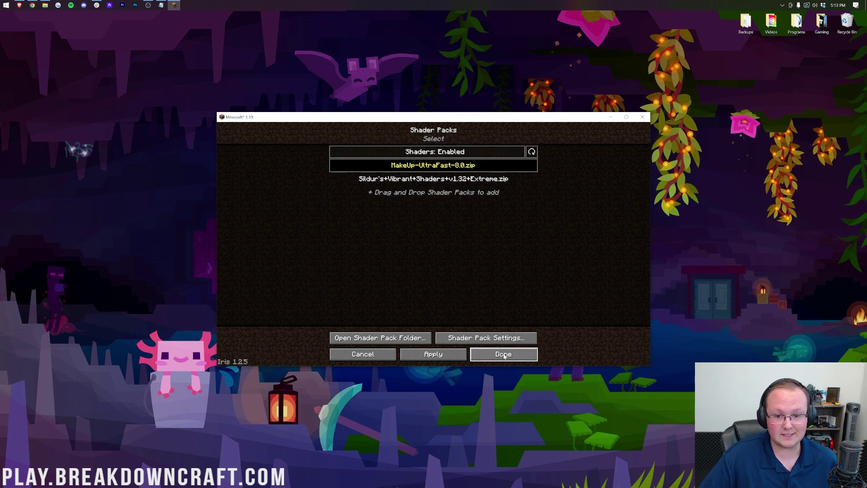
pyautogui.click(486, 338)
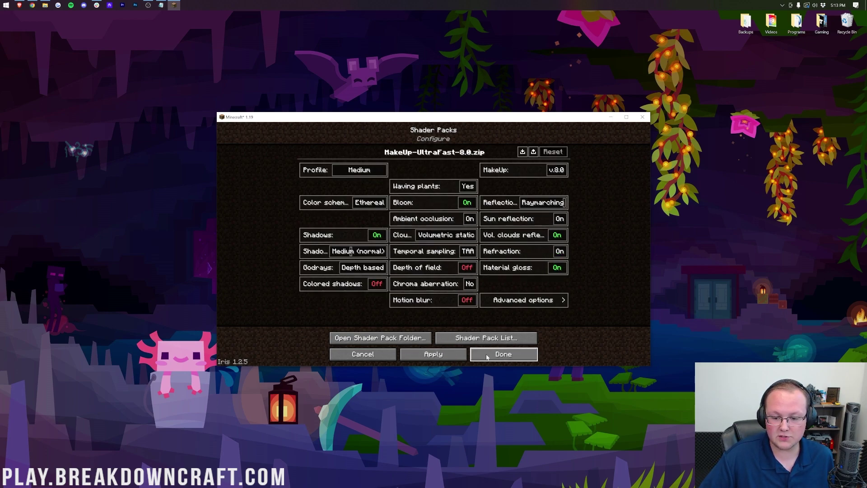
pyautogui.click(488, 354)
# Step: Apply the changed video settings and load the singleplayer world 1.19
pyautogui.click(580, 355)
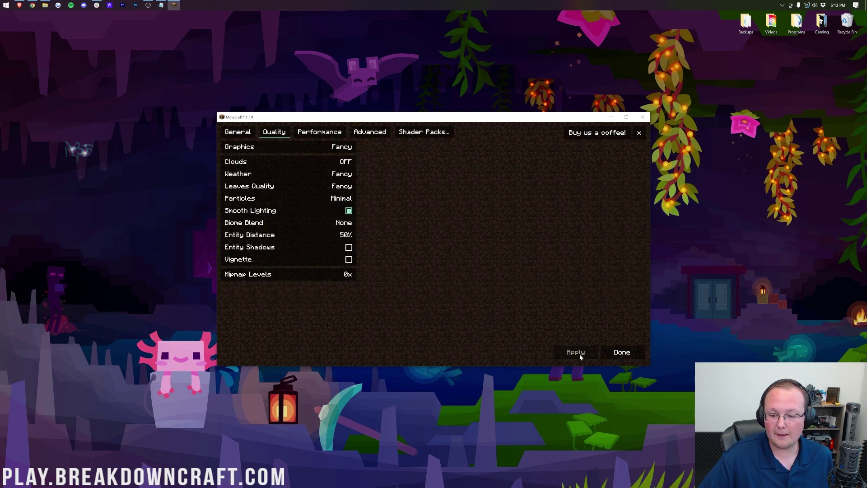
pyautogui.click(638, 356)
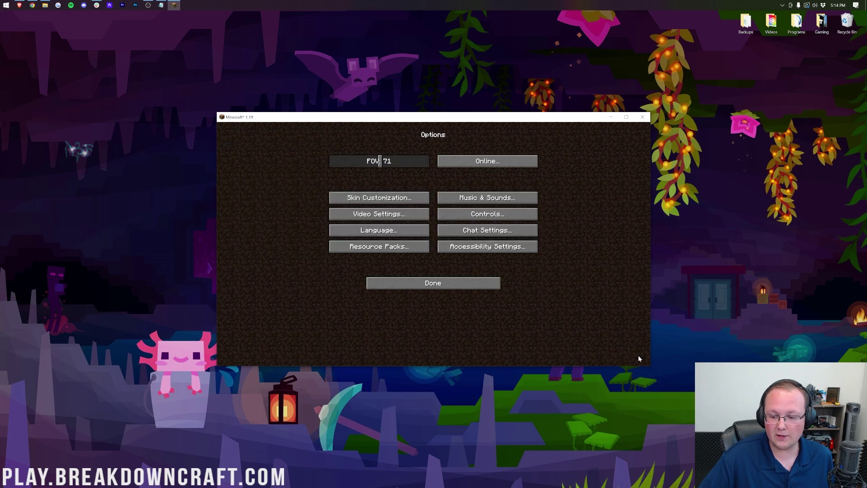
pyautogui.click(409, 285)
pyautogui.click(429, 222)
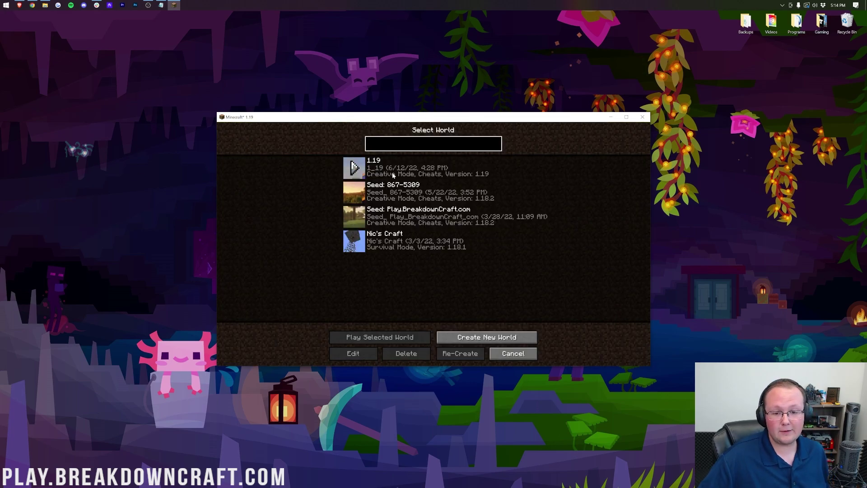
pyautogui.doubleClick(441, 236)
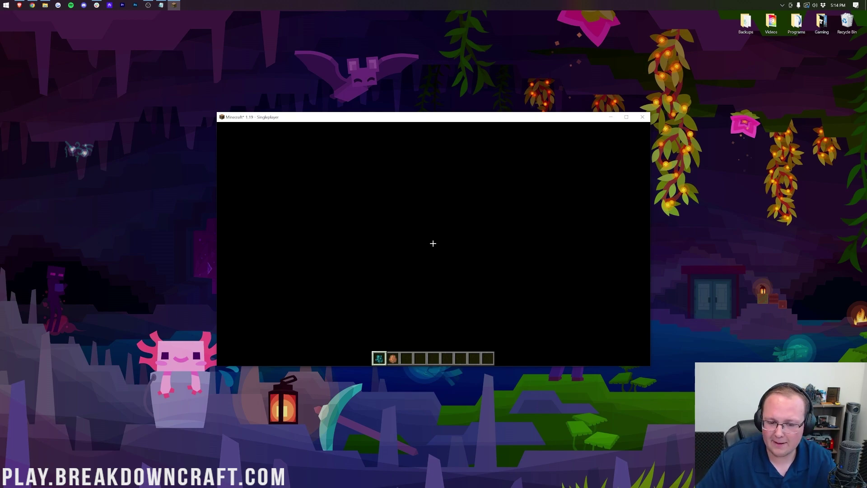
# Step: Switch the active shader pack to Sildur's+Vibrant+Shaders+v1.32+Extreme.zip from within the world and return to the game
pyautogui.press('Escape')
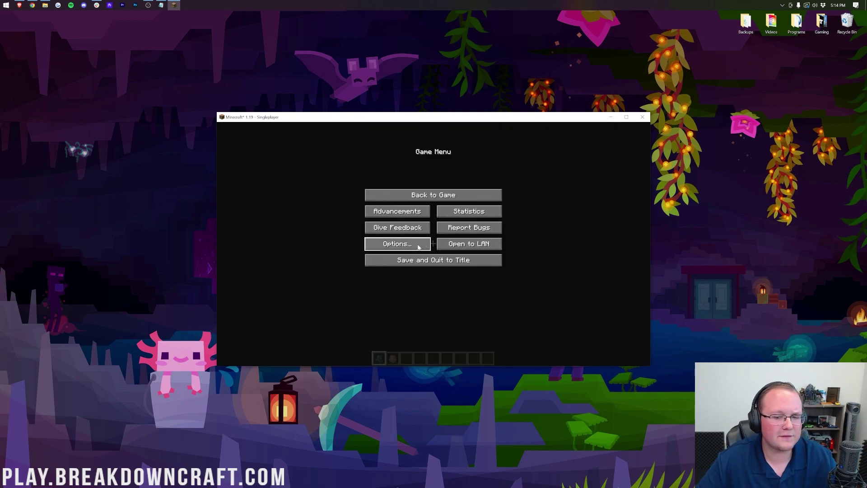
pyautogui.click(417, 246)
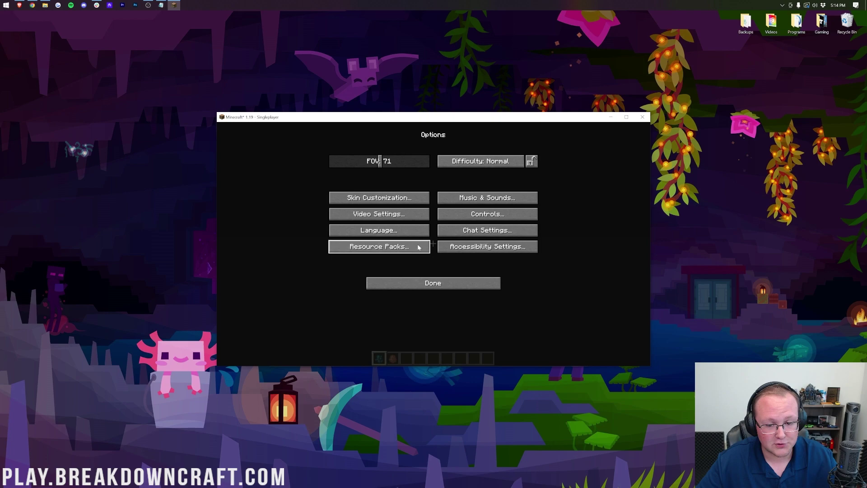
pyautogui.click(407, 220)
pyautogui.click(422, 131)
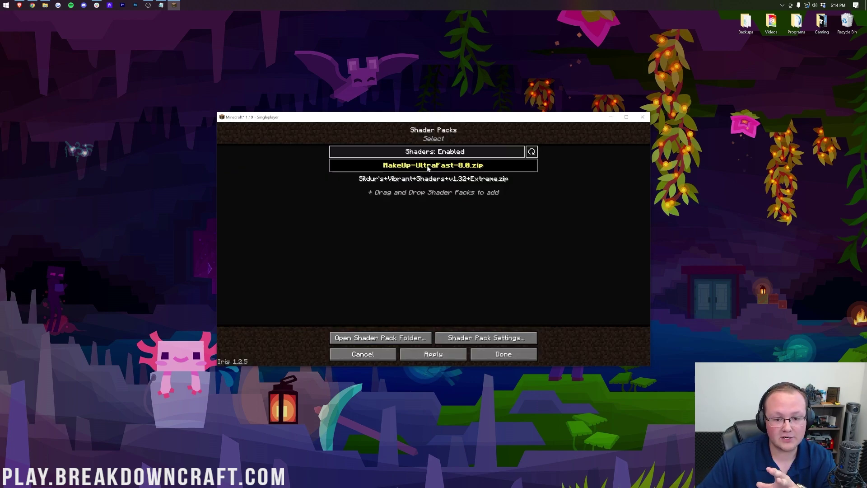
pyautogui.click(425, 180)
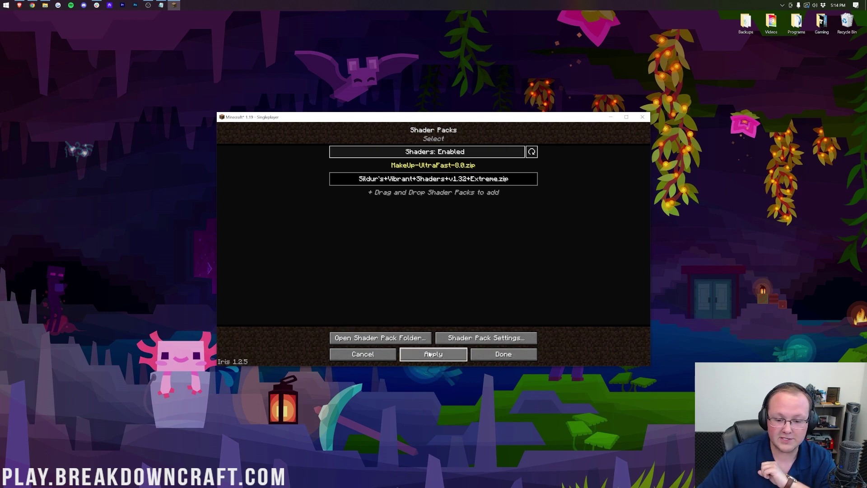
pyautogui.click(489, 358)
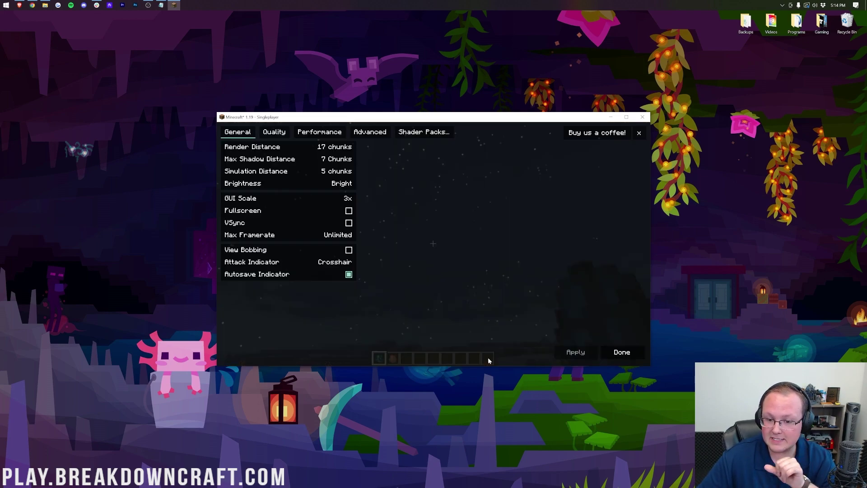
pyautogui.press('Escape')
pyautogui.press('Escape')
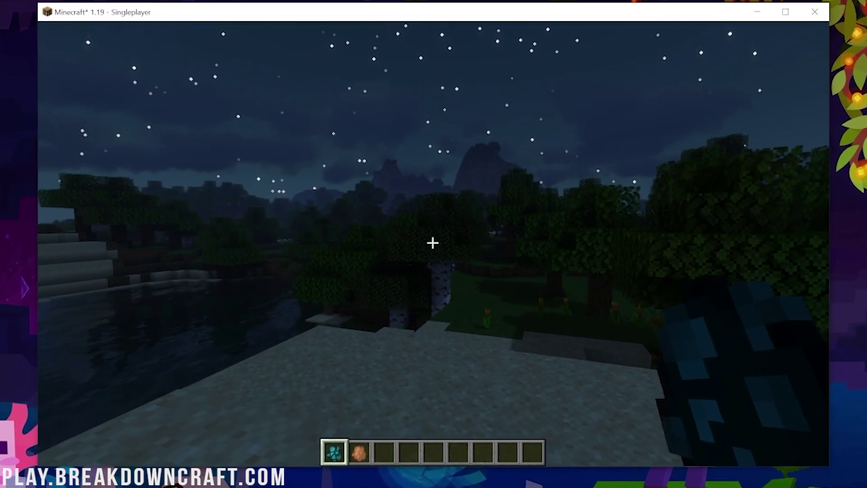
# Step: Walk along the beach with the debug screen shown to check the frame rate and active shader pack
pyautogui.press('w')
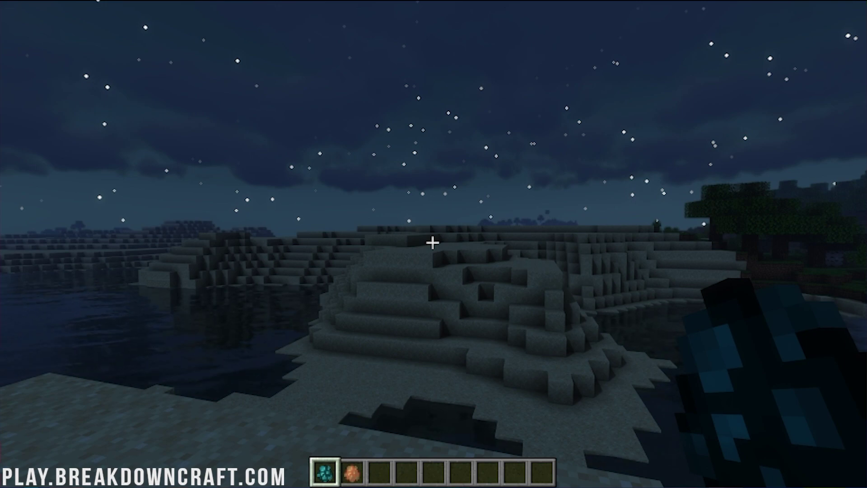
pyautogui.press('F3')
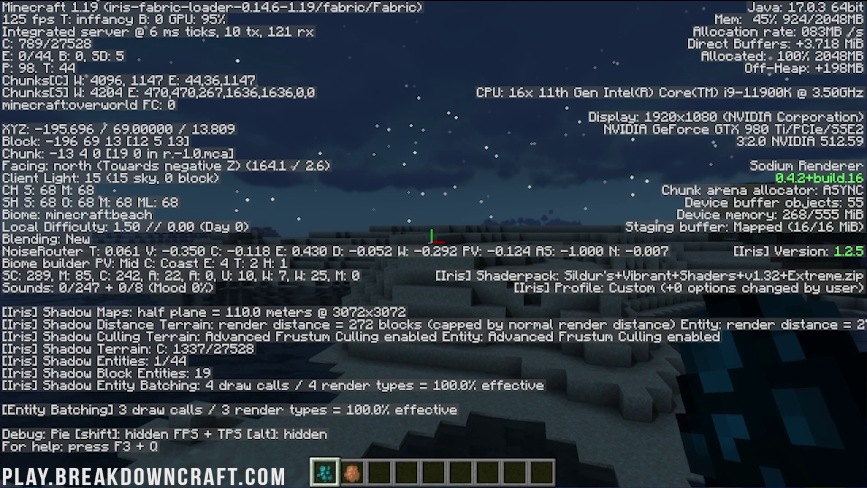
pyautogui.press('w')
pyautogui.press('w')
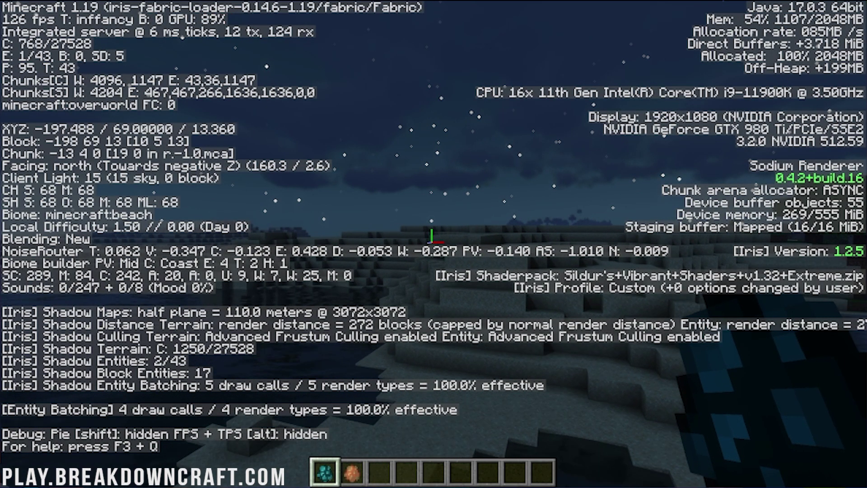
# Step: Explore farther along the beach and up the sand hill while monitoring the frame rate on the debug screen
pyautogui.press('w')
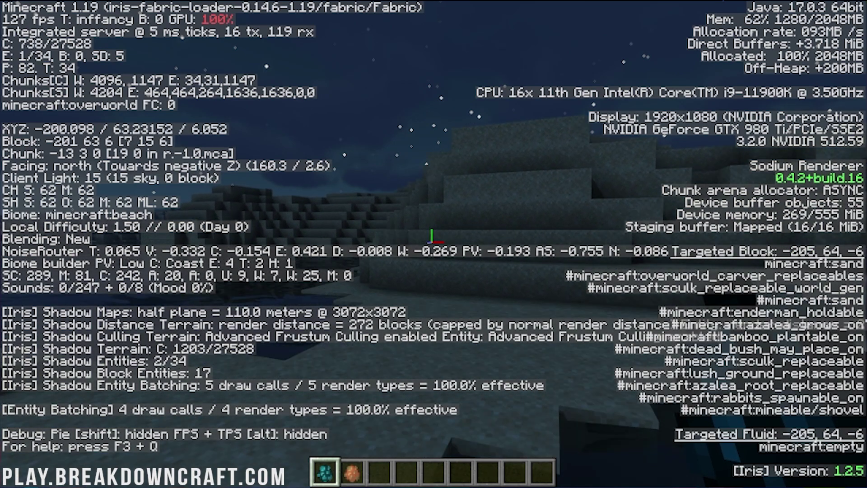
pyautogui.press('w')
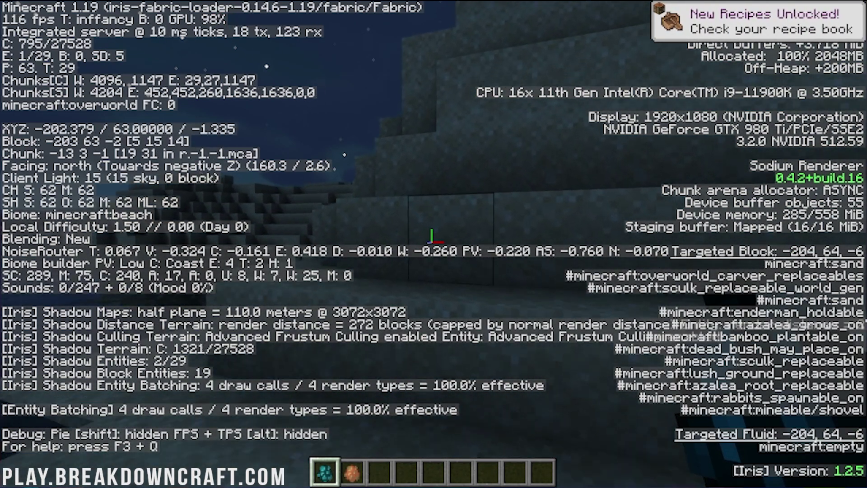
pyautogui.press('w')
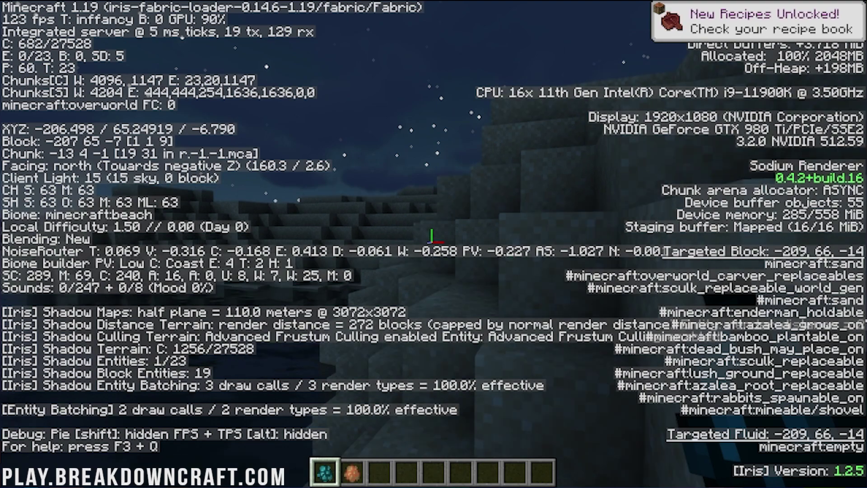
pyautogui.press('w')
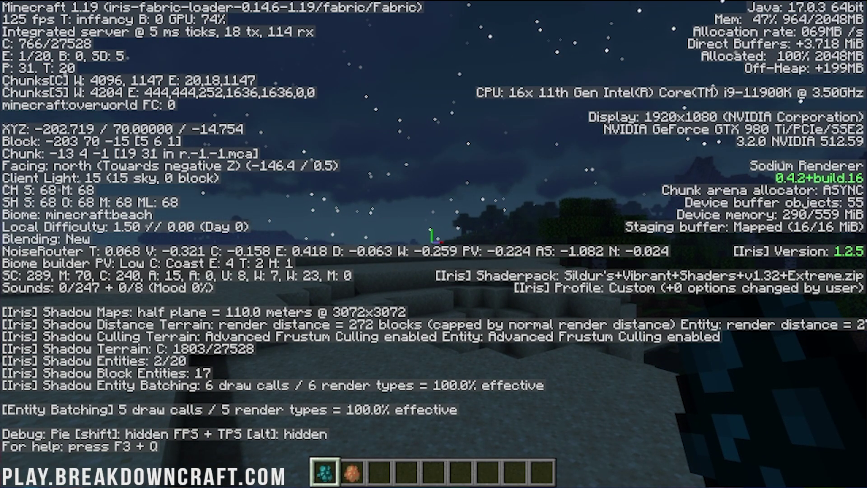
pyautogui.press('Escape')
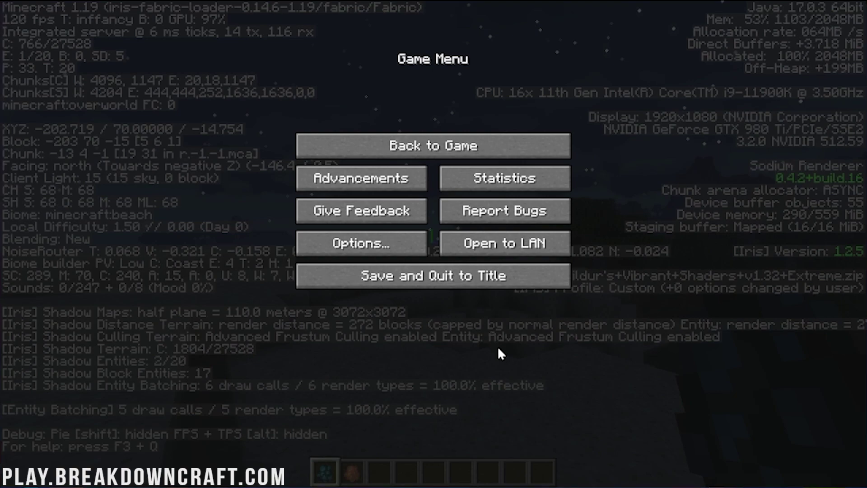
pyautogui.press('Escape')
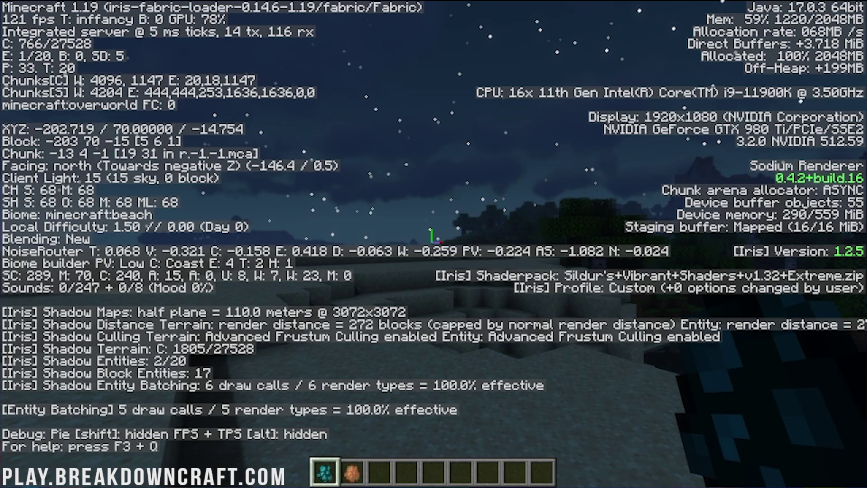
# Step: Hide the debug screen and walk across the sand to view the night scene with the shaders
pyautogui.press('F3')
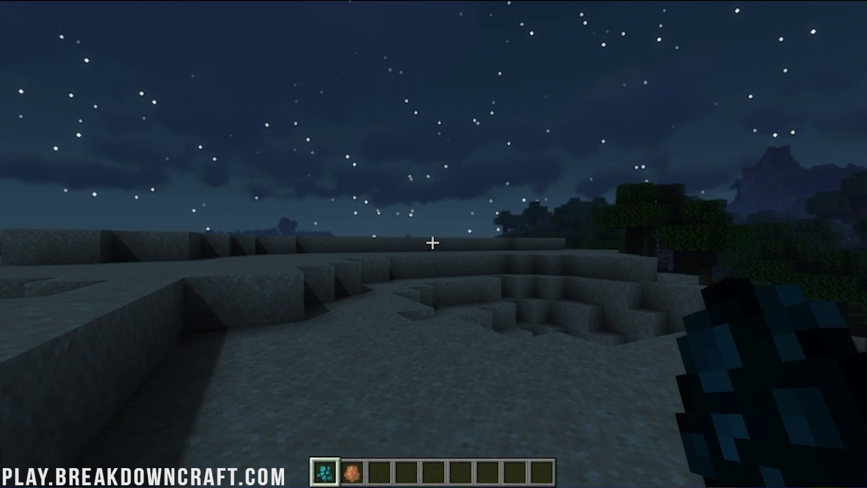
pyautogui.press('w')
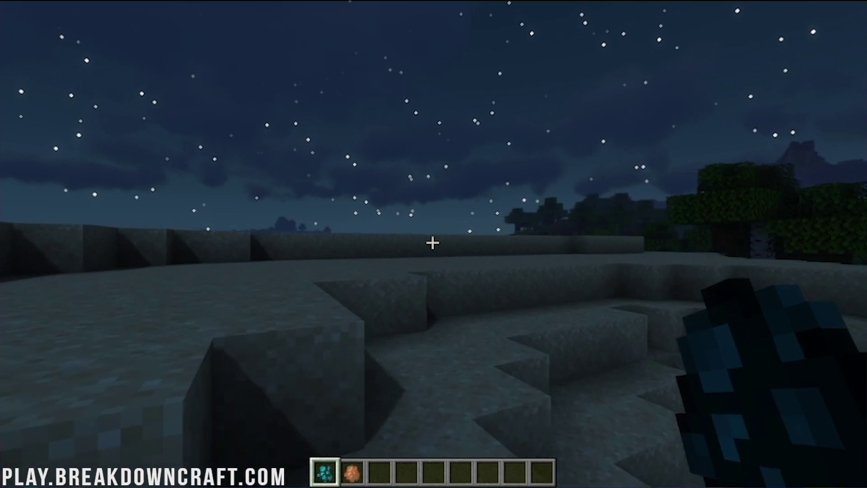
pyautogui.press('w')
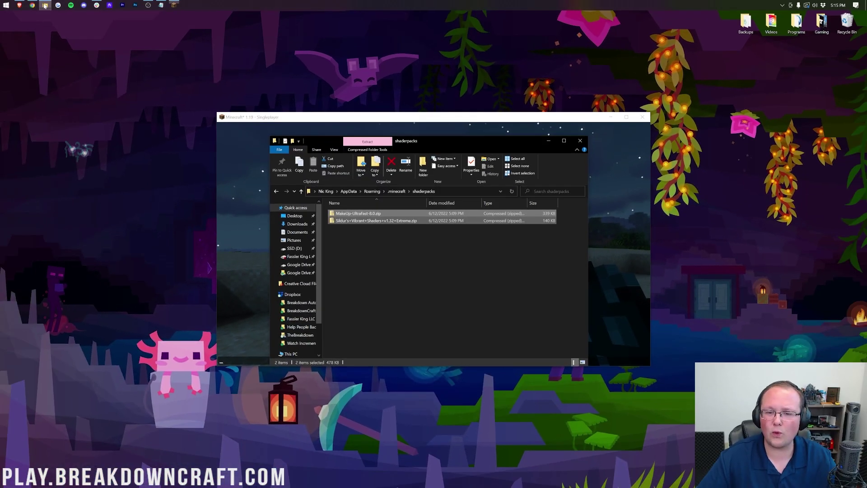
# Step: Undo the move of the two shader pack zips into the shaderpacks folder and switch back to Minecraft
pyautogui.hotkey('ctrl', 'z')
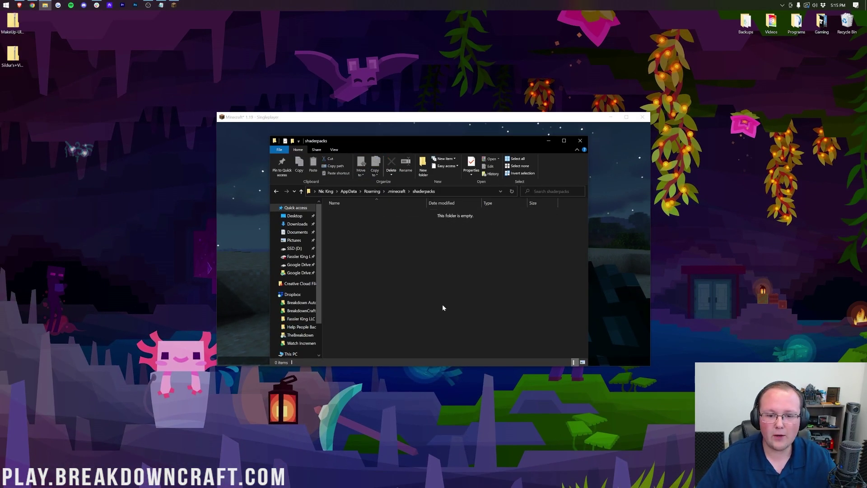
pyautogui.click(414, 242)
pyautogui.click(618, 284)
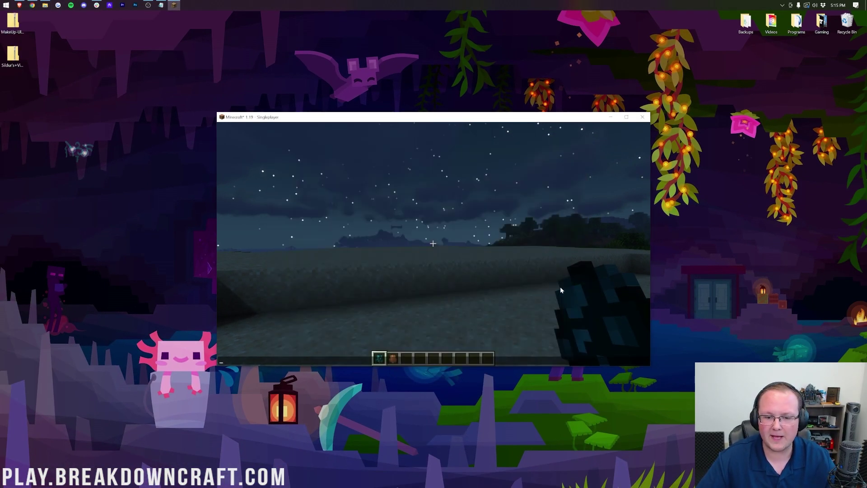
# Step: Apply the BSL_v8.1.02.1.zip shader pack from within the world and return to the game
pyautogui.press('Escape')
pyautogui.click(423, 246)
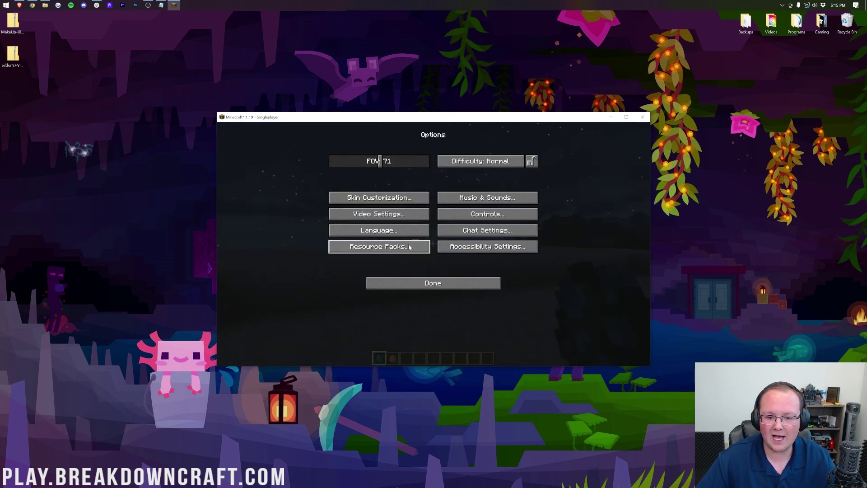
pyautogui.click(391, 215)
pyautogui.click(408, 133)
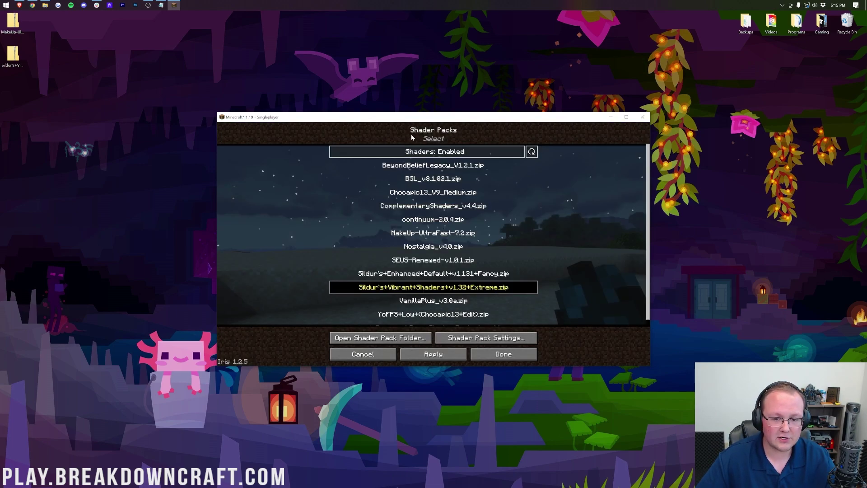
pyautogui.scroll(-1, 418, 189)
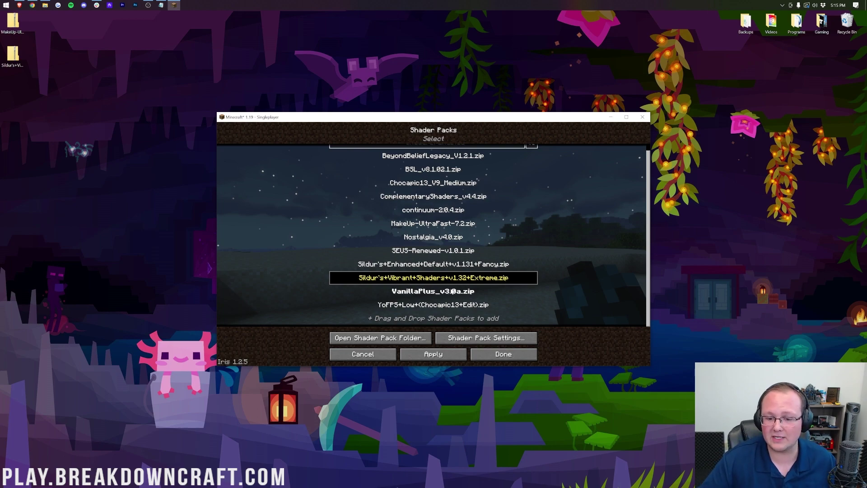
pyautogui.scroll(1, 453, 290)
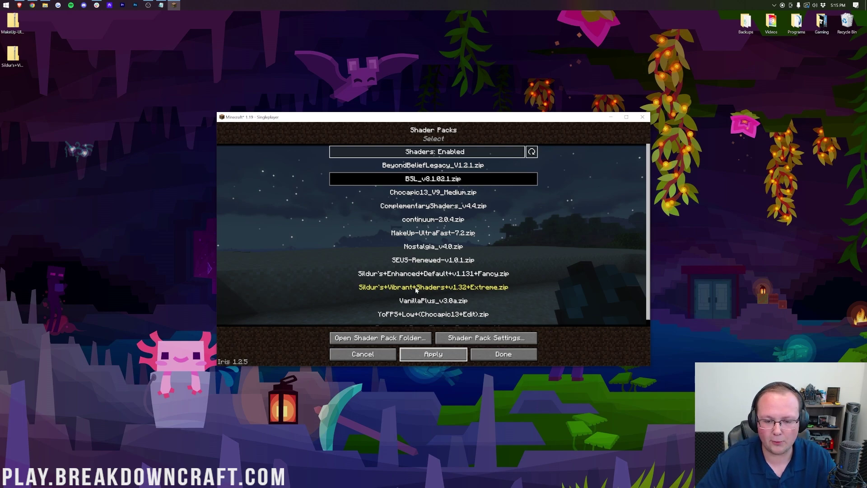
pyautogui.click(504, 354)
pyautogui.press('Escape')
pyautogui.press('Escape')
pyautogui.press('Escape')
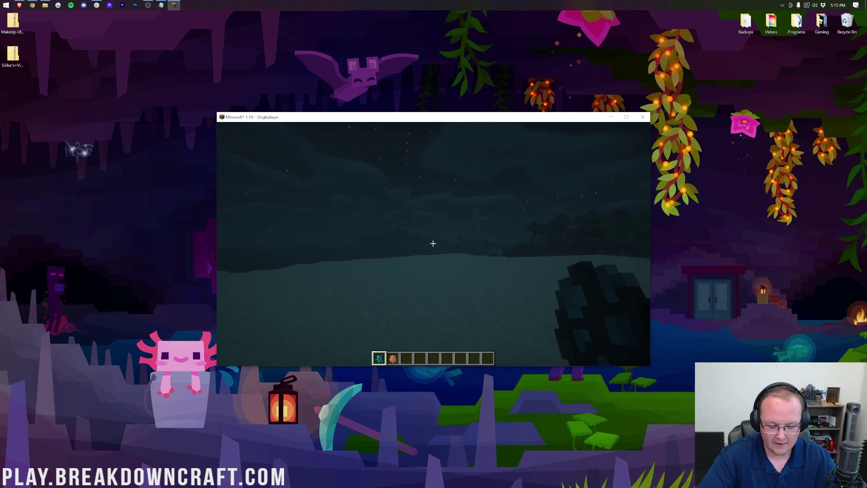
# Step: Set the world time to day with the command /time set day
pyautogui.write('/time set day')
pyautogui.press('Return')
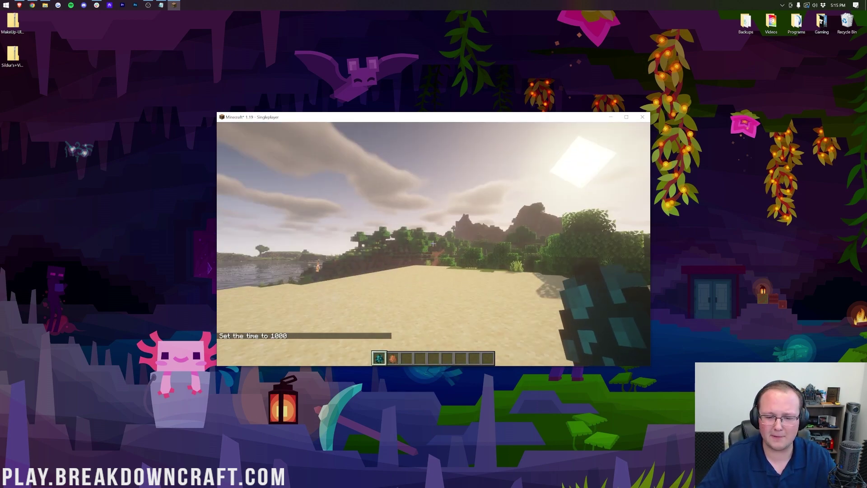
# Step: Switch the active shader pack to continuum-2.0.4.zip and return to the game
pyautogui.press('Escape')
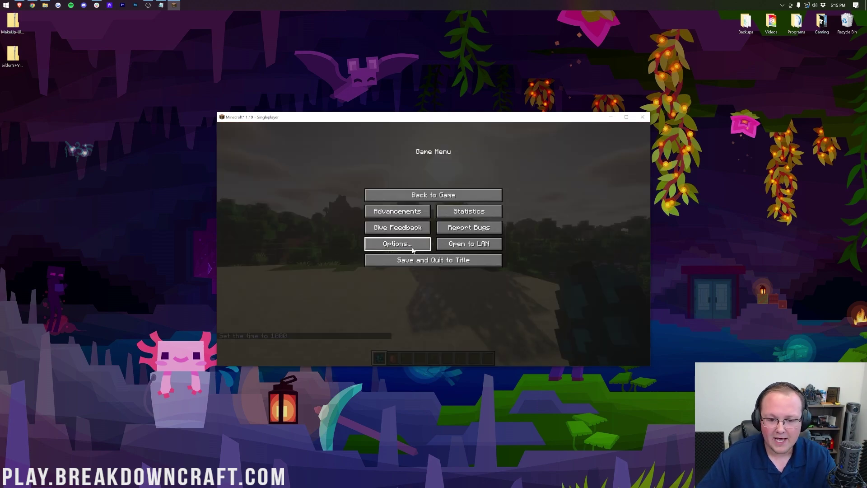
pyautogui.click(413, 249)
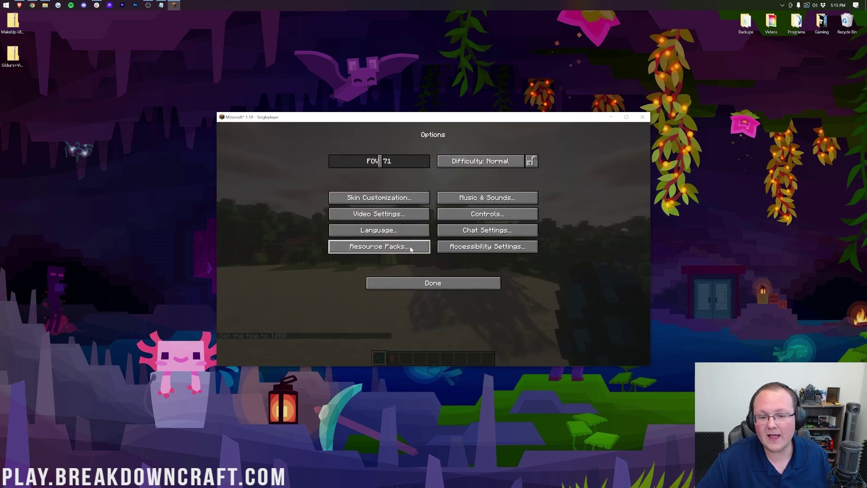
pyautogui.click(413, 216)
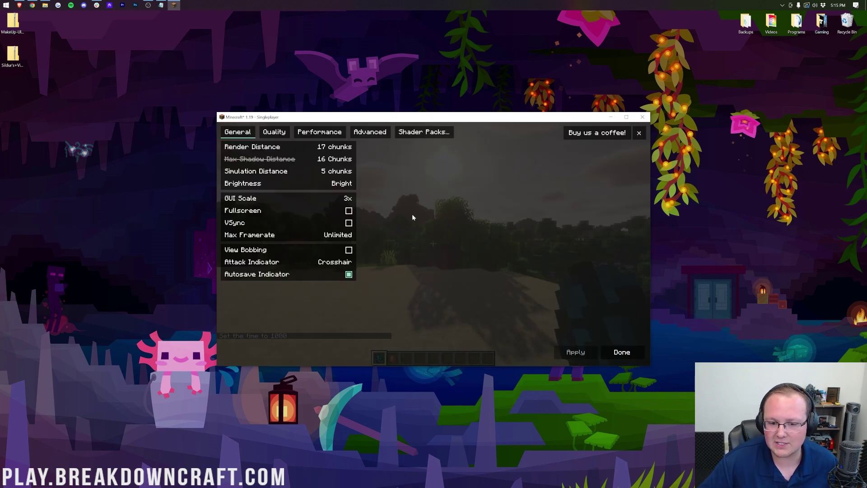
pyautogui.click(417, 137)
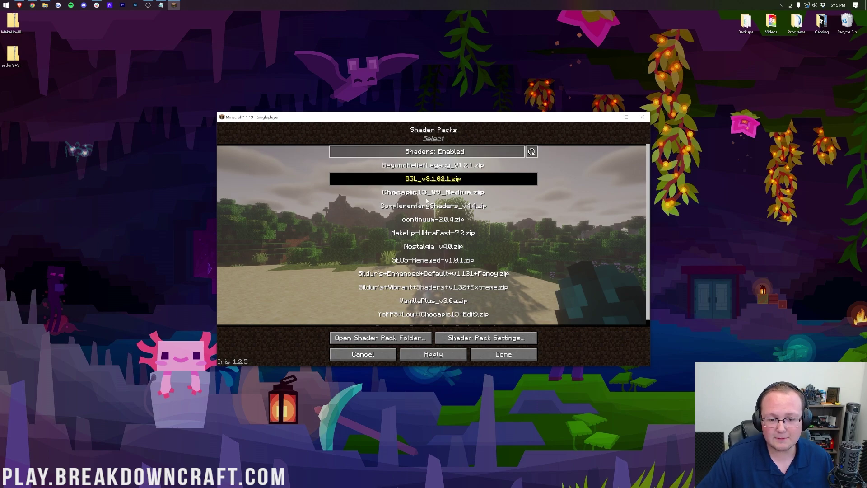
pyautogui.click(427, 208)
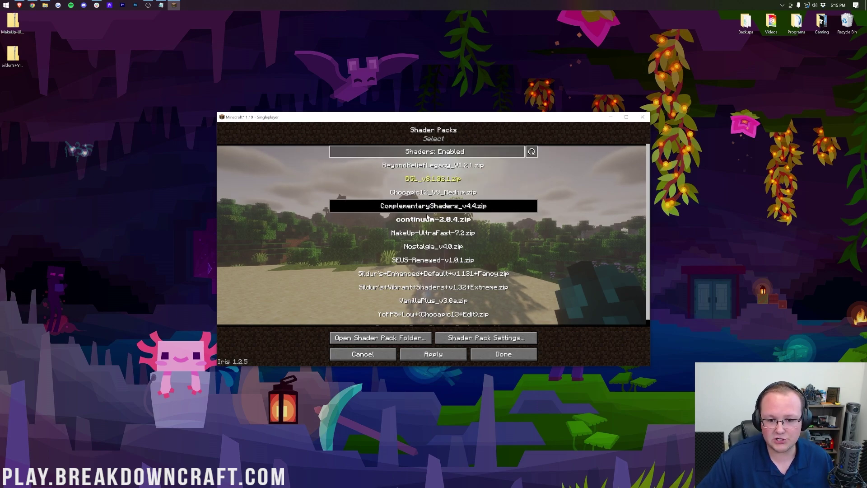
pyautogui.click(432, 220)
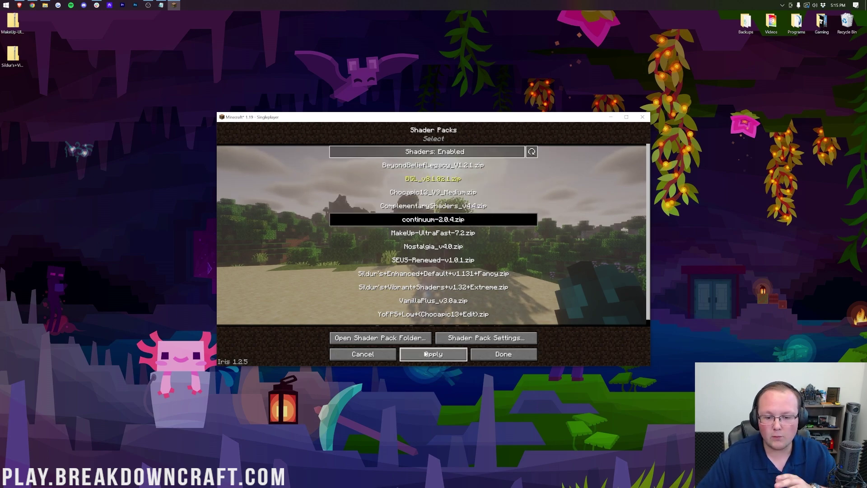
pyautogui.click(404, 356)
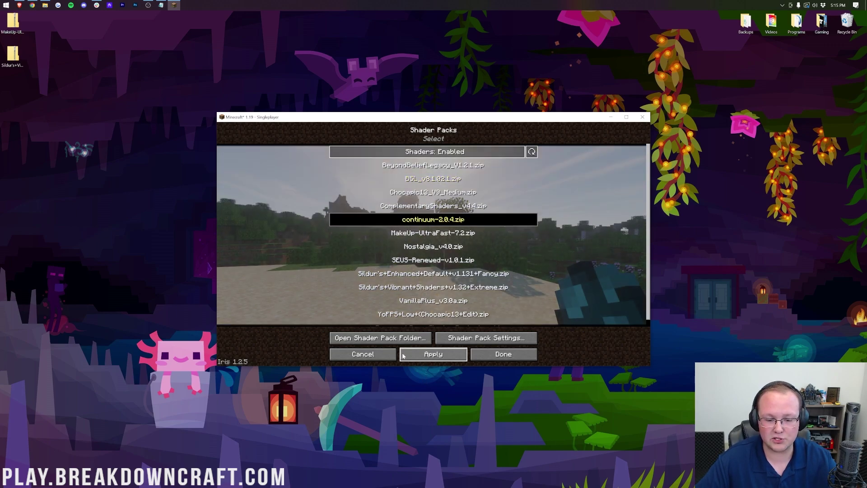
pyautogui.press('Escape')
pyautogui.press('Escape')
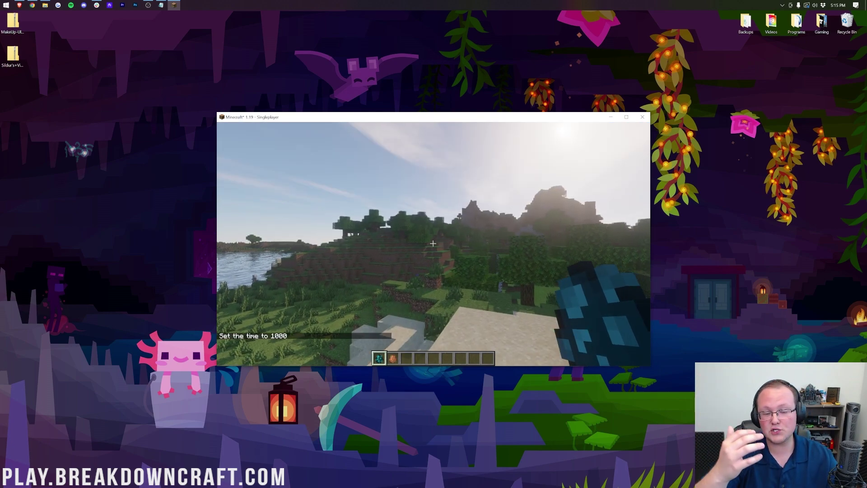
# Step: Walk forward in daylight and show the debug screen to check the frame rate with the Continuum shaders
pyautogui.press('w')
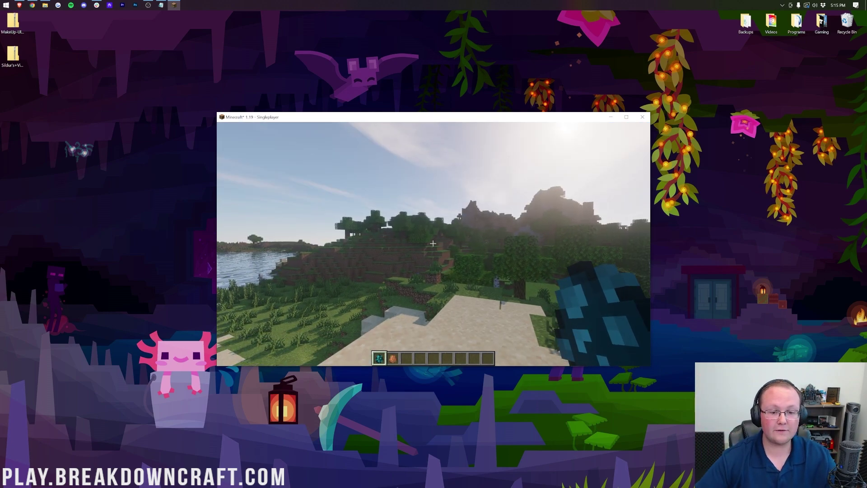
pyautogui.press('F3')
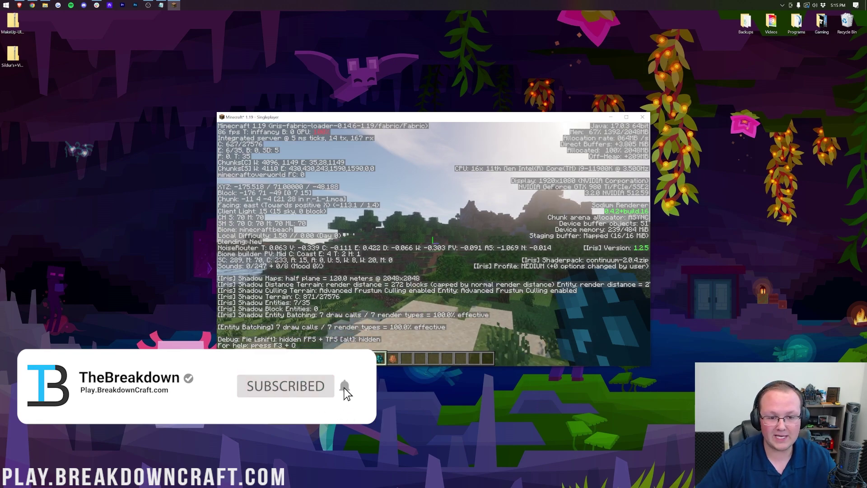